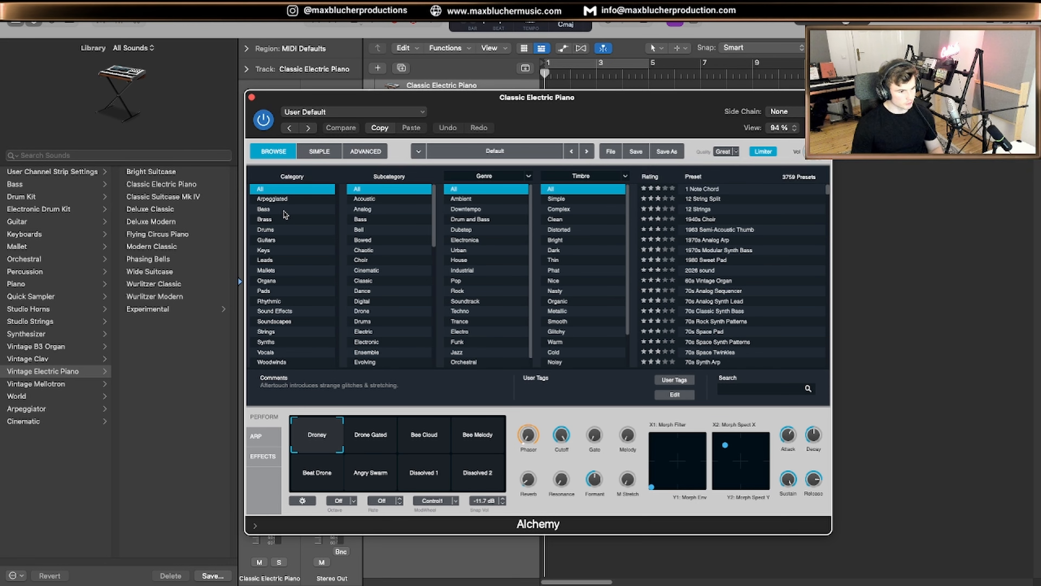
# Filter the Alchemy presets by Soundscapes, Evolving and Complex, and load Abstract Landscape.
pyautogui.click(287, 321)
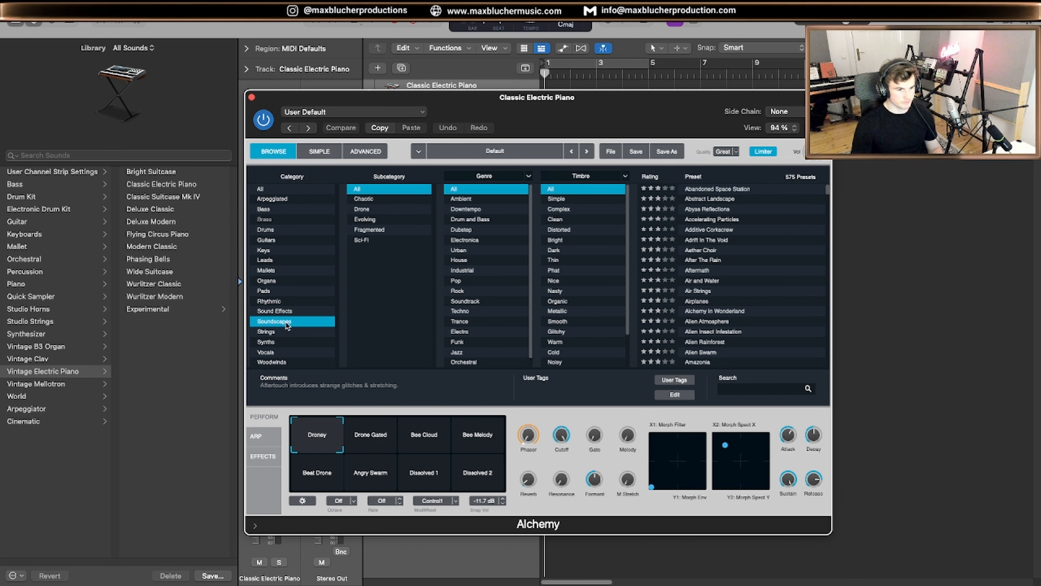
pyautogui.click(394, 221)
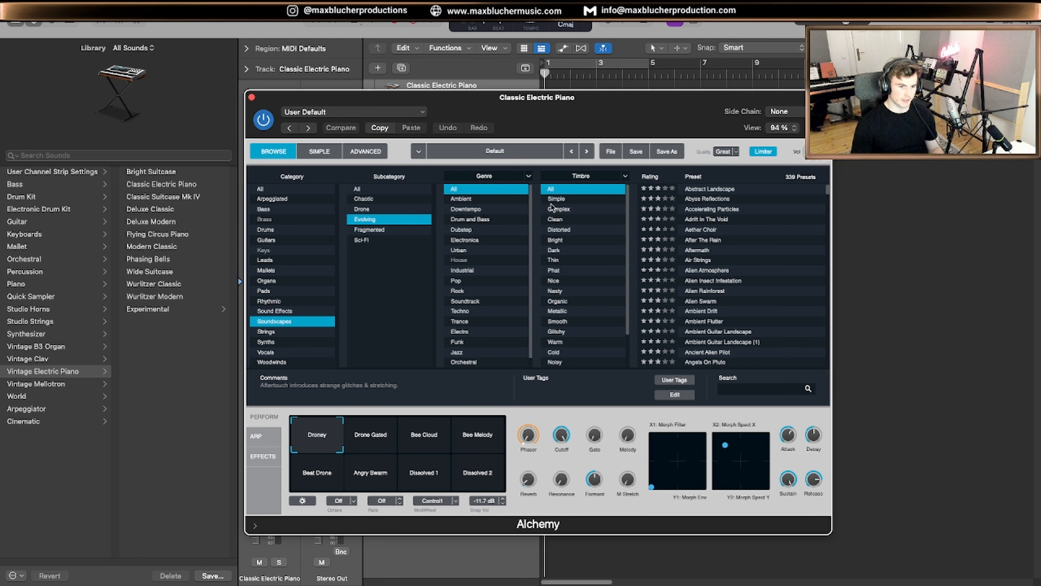
pyautogui.click(573, 210)
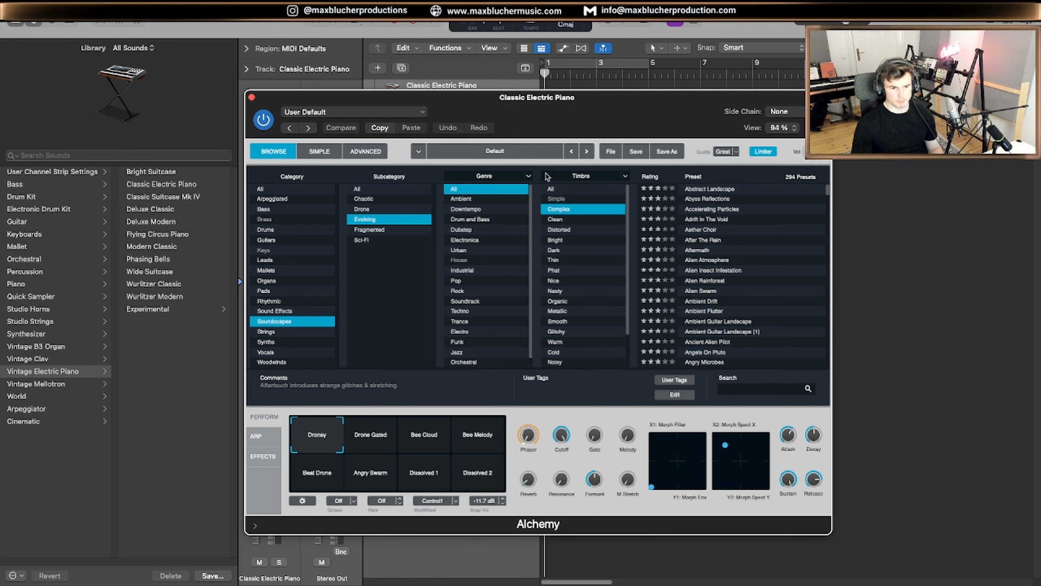
pyautogui.click(711, 190)
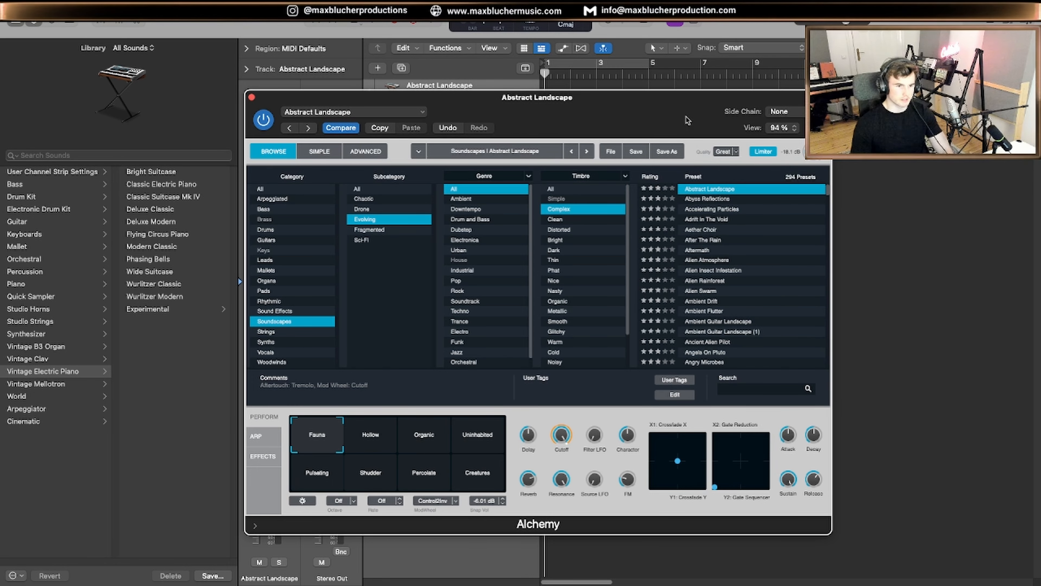
# Try the Abstract Landscape preset with the Musical Typing keyboard and close that keyboard again.
pyautogui.moveTo(686, 121); pyautogui.dragTo(690, 196)
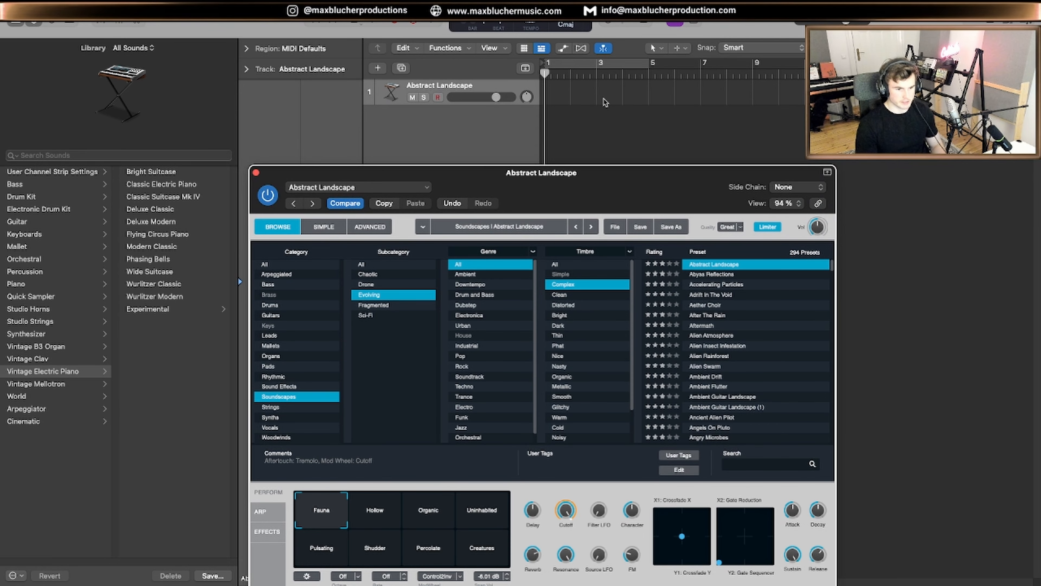
pyautogui.press('super+k')
pyautogui.press('a')
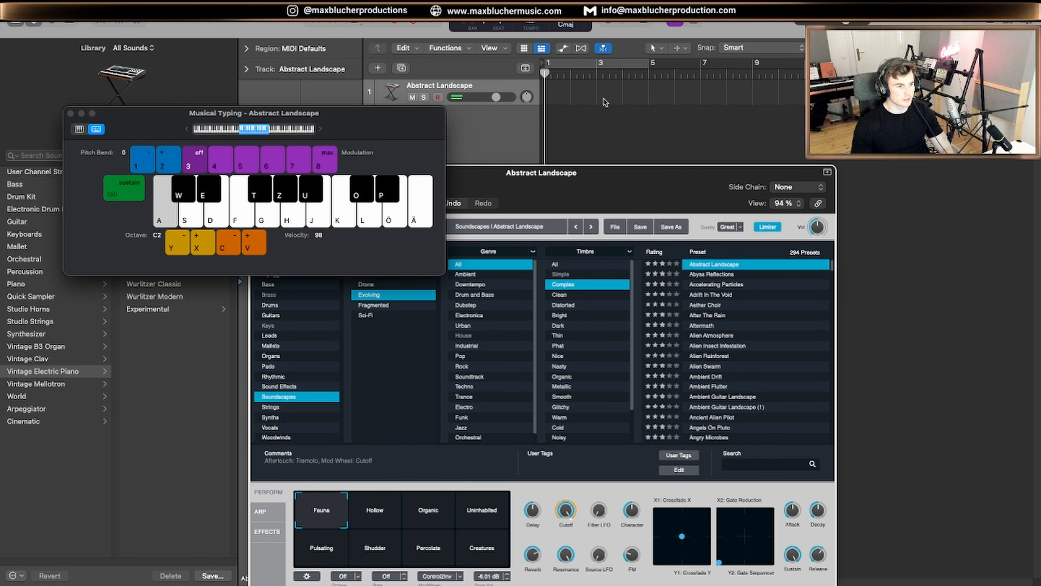
pyautogui.moveTo(397, 134); pyautogui.dragTo(712, 99)
pyautogui.press('super+k')
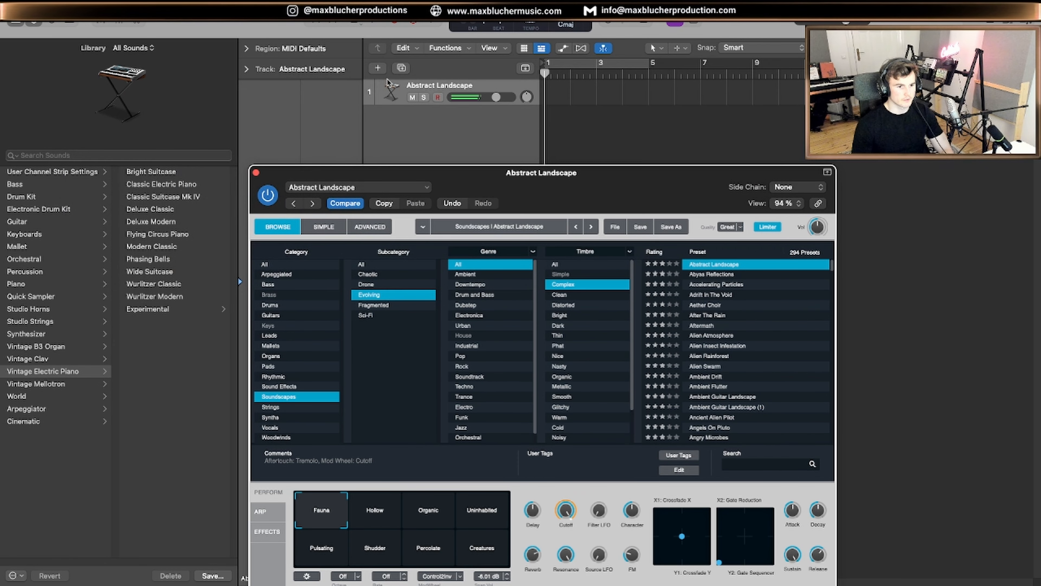
pyautogui.moveTo(602, 184); pyautogui.dragTo(588, 77)
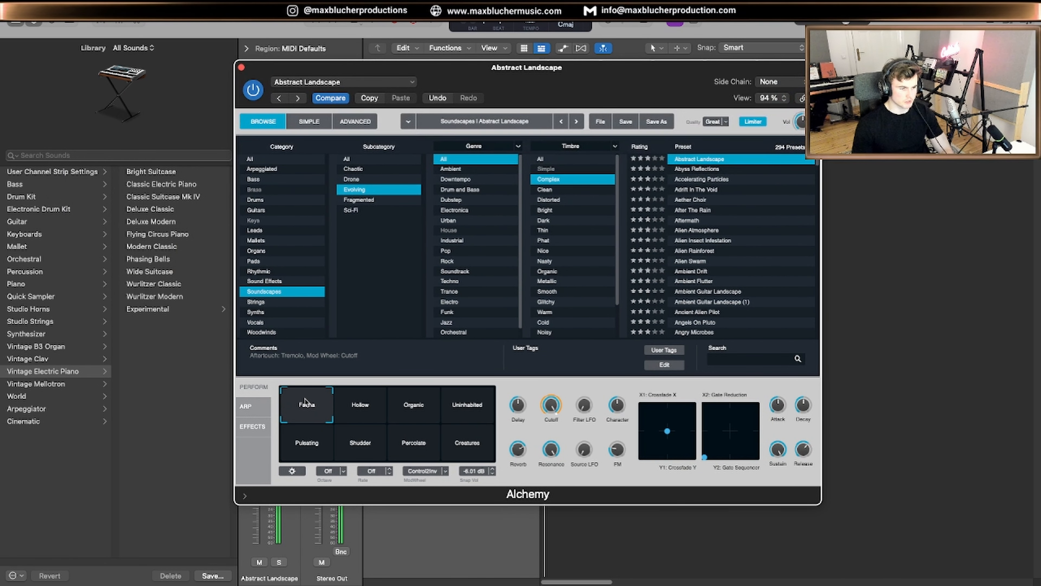
# Load the Abyss Reflections preset and morph its performance snapshots between Chop Swell and Rhythmic.
pyautogui.moveTo(305, 401)
pyautogui.mouseDown()
pyautogui.moveTo(414, 406)
pyautogui.moveTo(455, 427)
pyautogui.moveTo(330, 438)
pyautogui.moveTo(311, 408)
pyautogui.moveTo(361, 410)
pyautogui.moveTo(414, 435)
pyautogui.moveTo(485, 410)
pyautogui.moveTo(308, 406)
pyautogui.mouseUp()
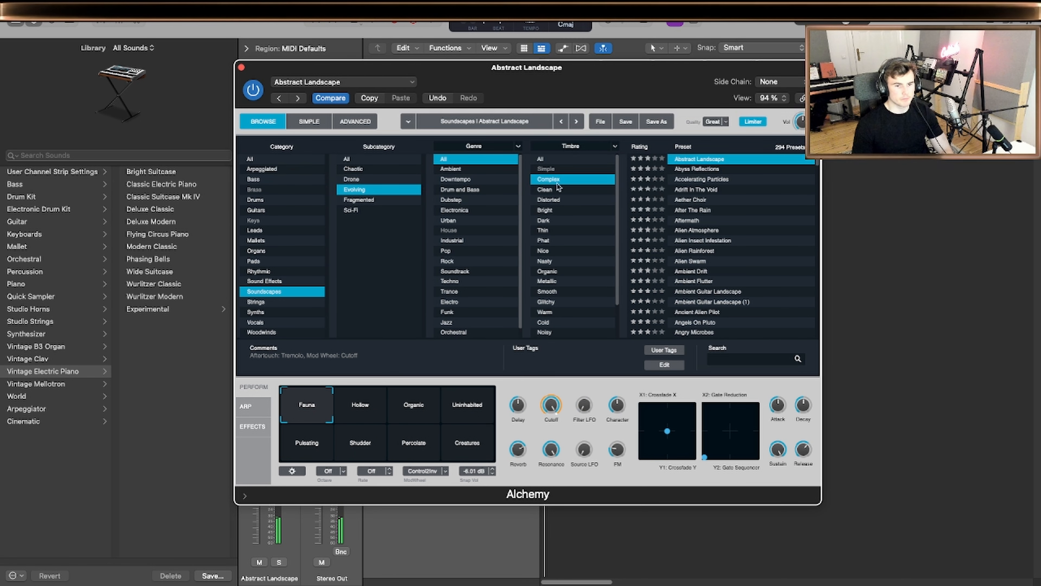
pyautogui.press('Down')
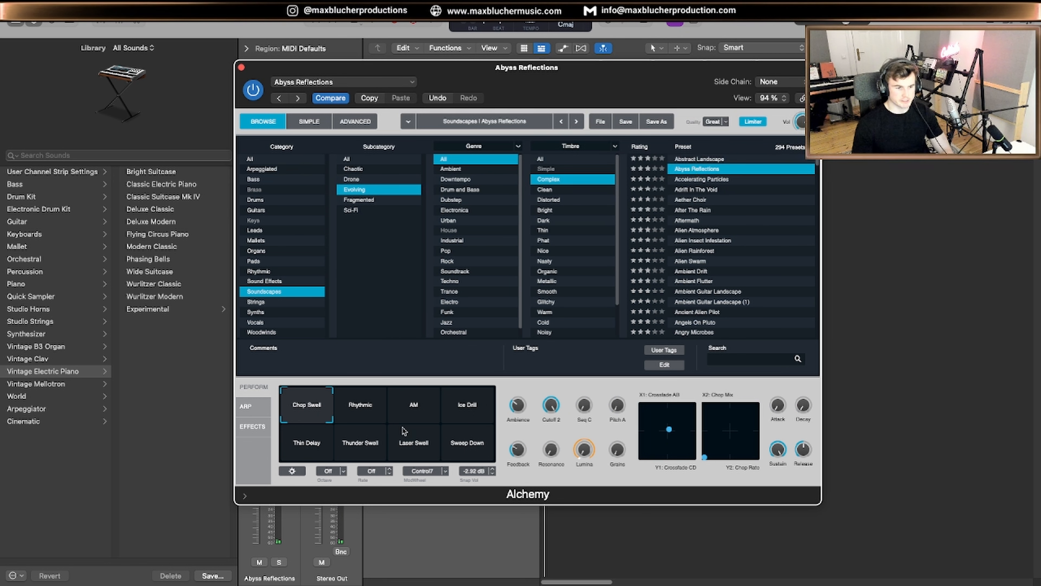
pyautogui.moveTo(403, 430); pyautogui.dragTo(307, 406)
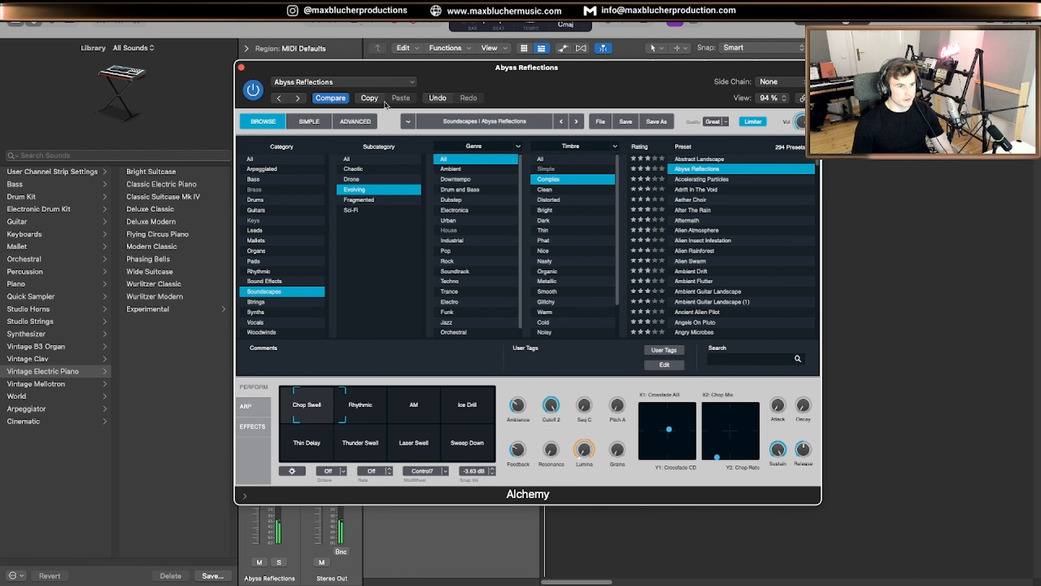
# Show Alchemy's advanced view and switch off sources A, B and C.
pyautogui.click(342, 122)
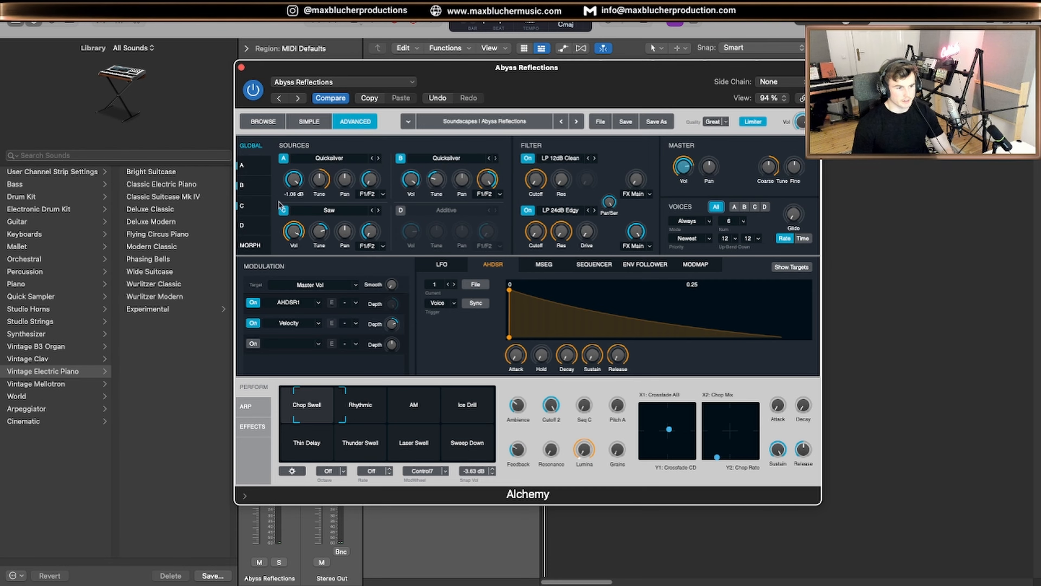
pyautogui.click(284, 211)
pyautogui.click(286, 159)
pyautogui.click(407, 160)
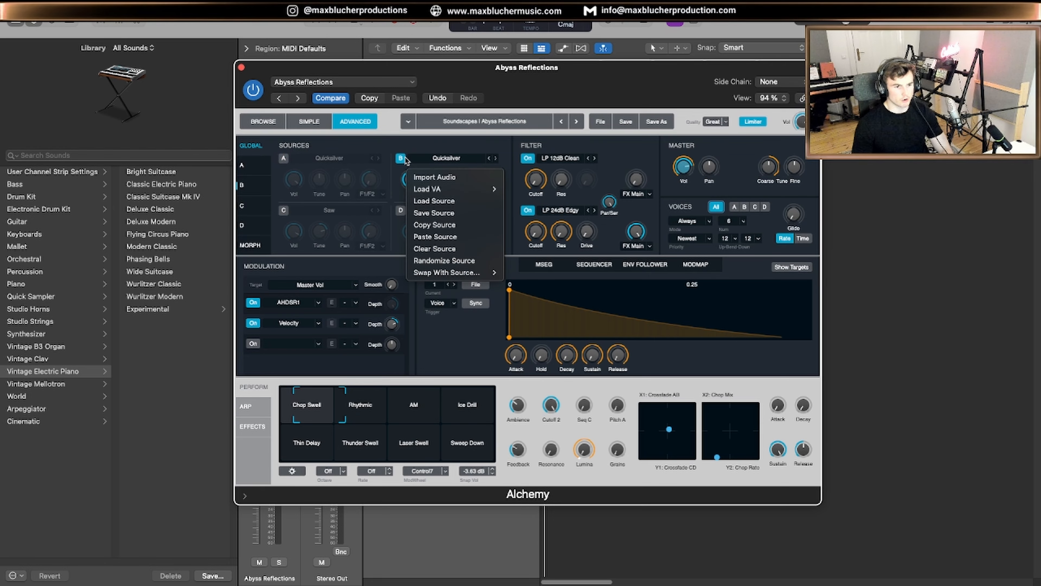
pyautogui.click(402, 160)
pyautogui.click(401, 160)
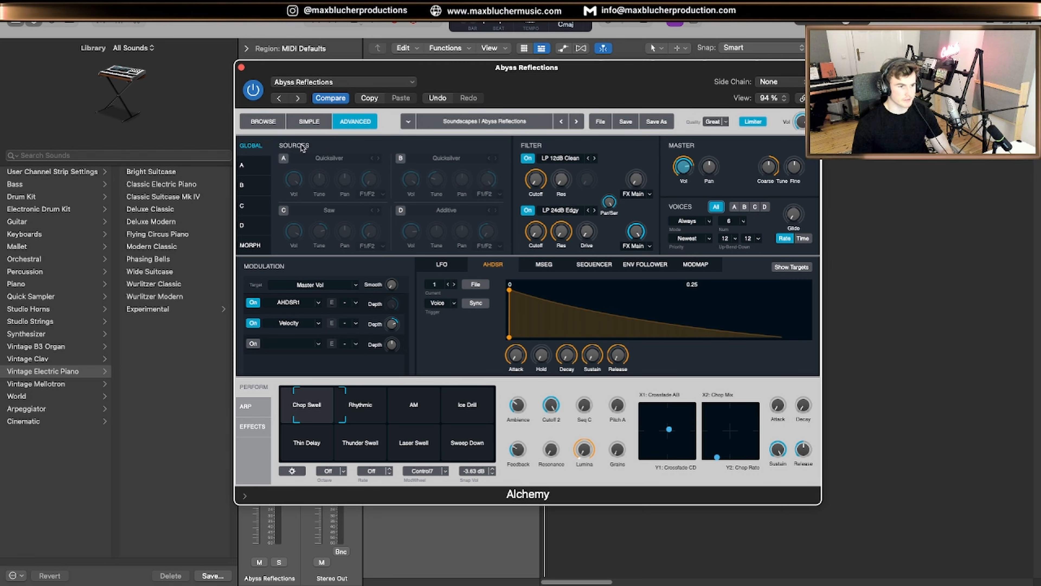
# Switch sources A and B back on, and try sources C and D before turning both off again.
pyautogui.click(283, 159)
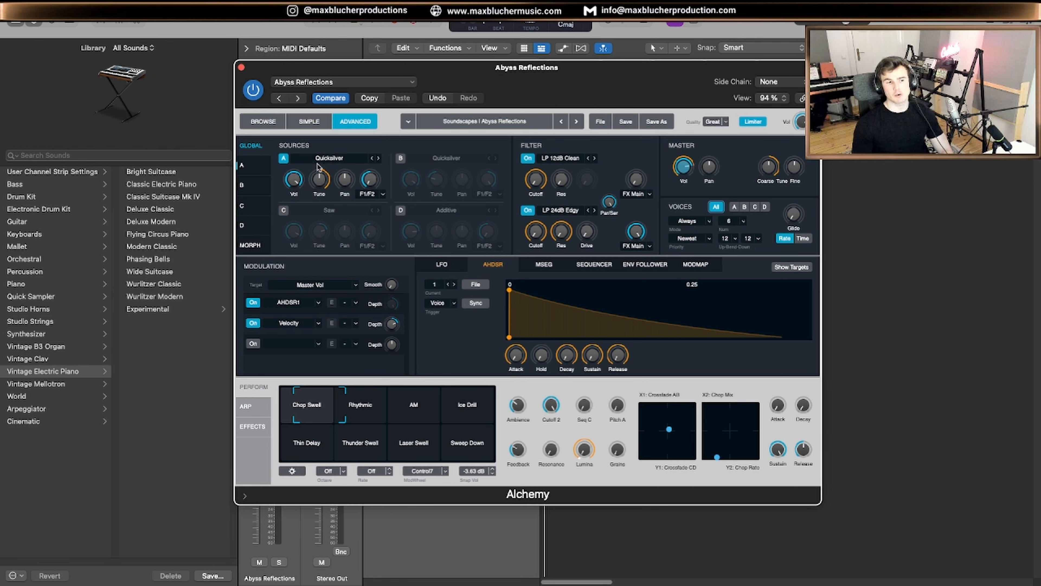
pyautogui.click(401, 159)
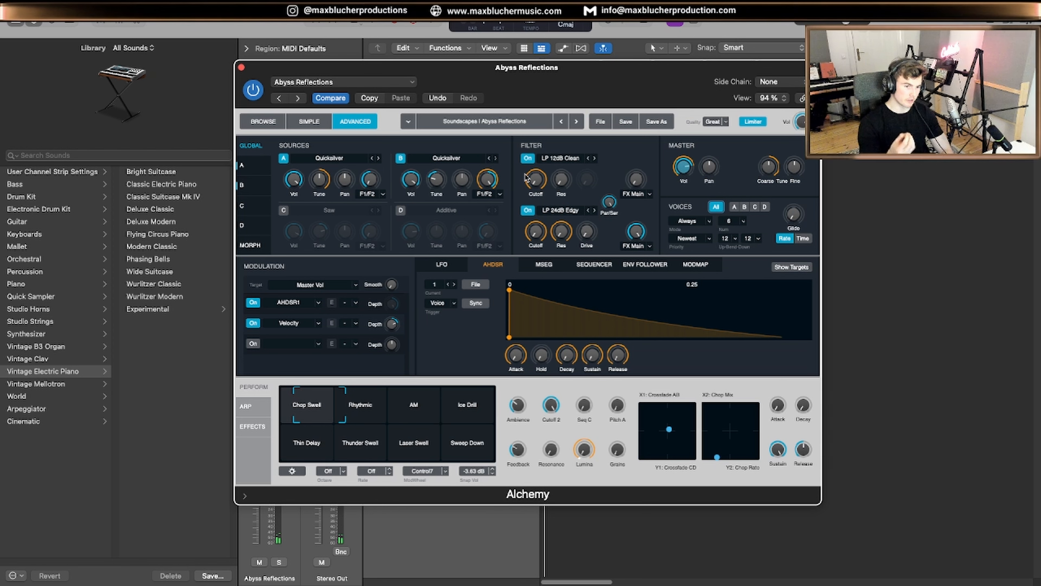
pyautogui.click(284, 210)
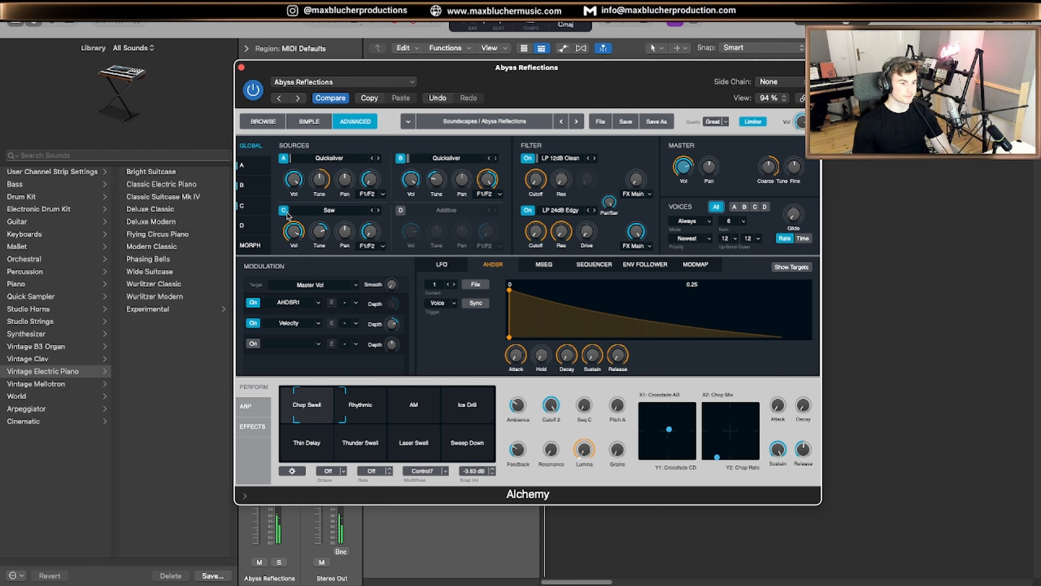
pyautogui.click(401, 211)
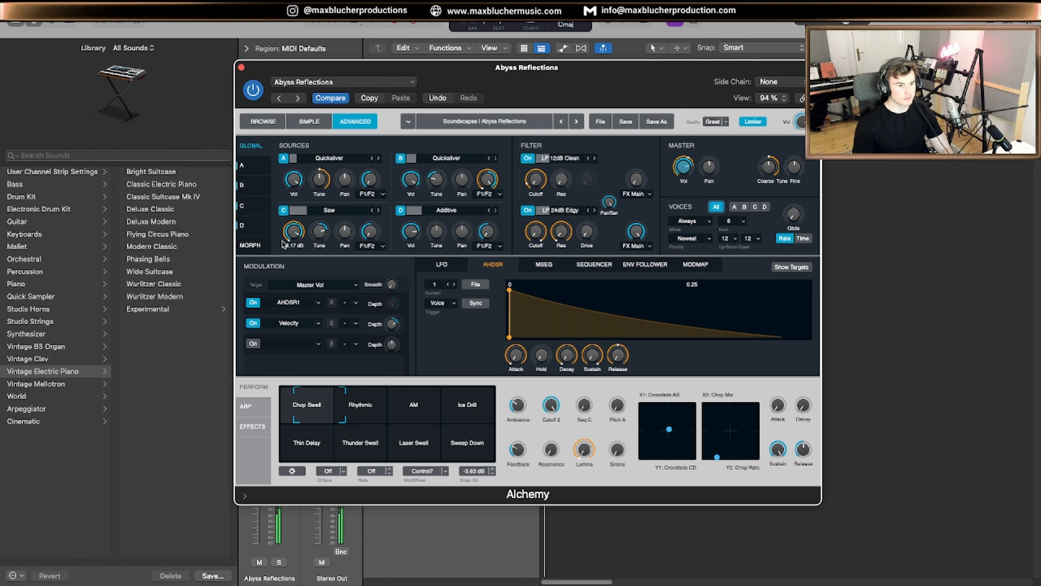
pyautogui.click(401, 211)
pyautogui.click(282, 211)
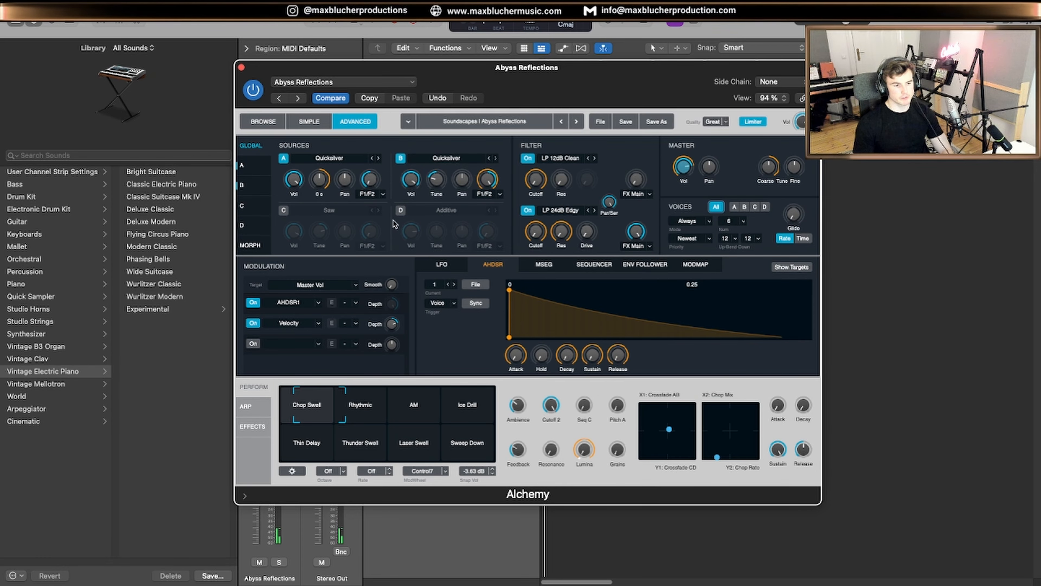
# Try source C with the Buzz sound and switch that source off.
pyautogui.click(378, 211)
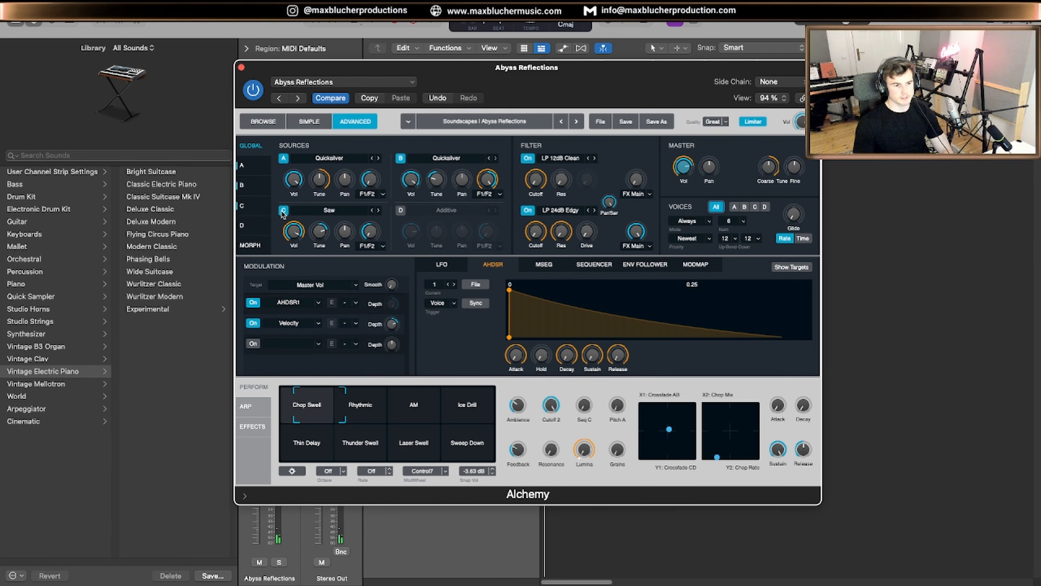
pyautogui.click(378, 210)
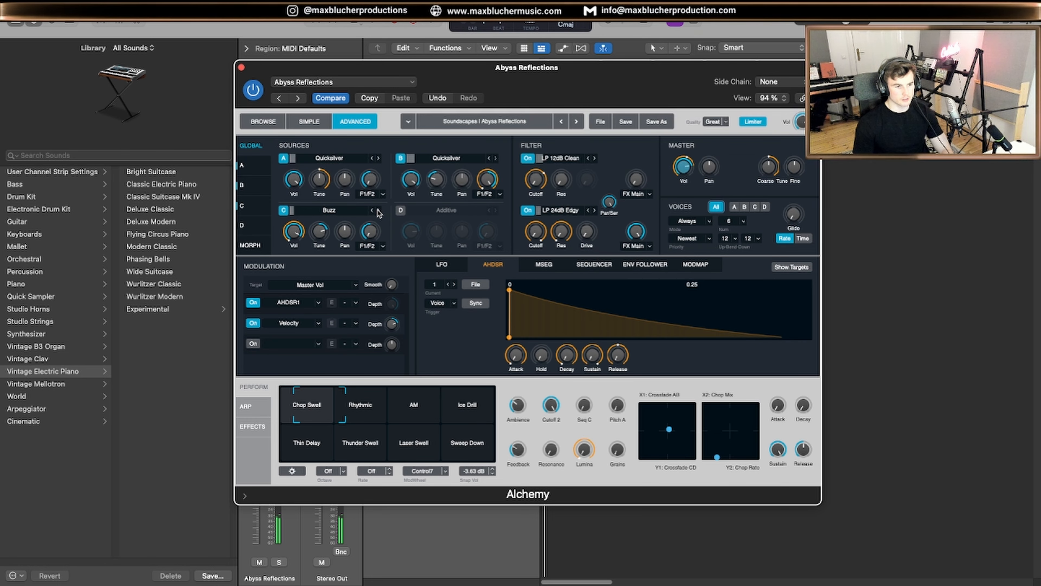
pyautogui.click(327, 212)
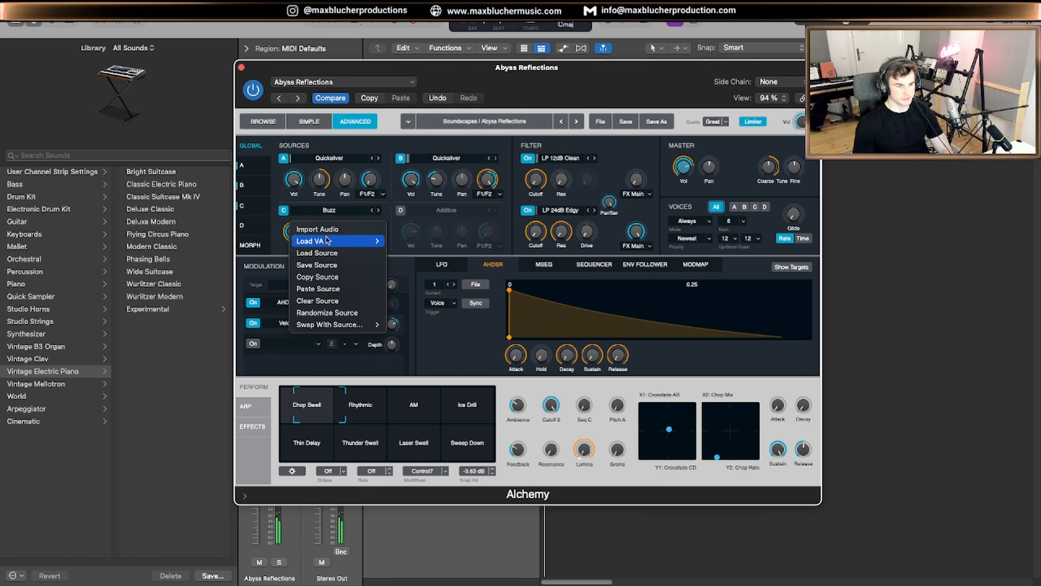
pyautogui.click(375, 204)
pyautogui.click(284, 210)
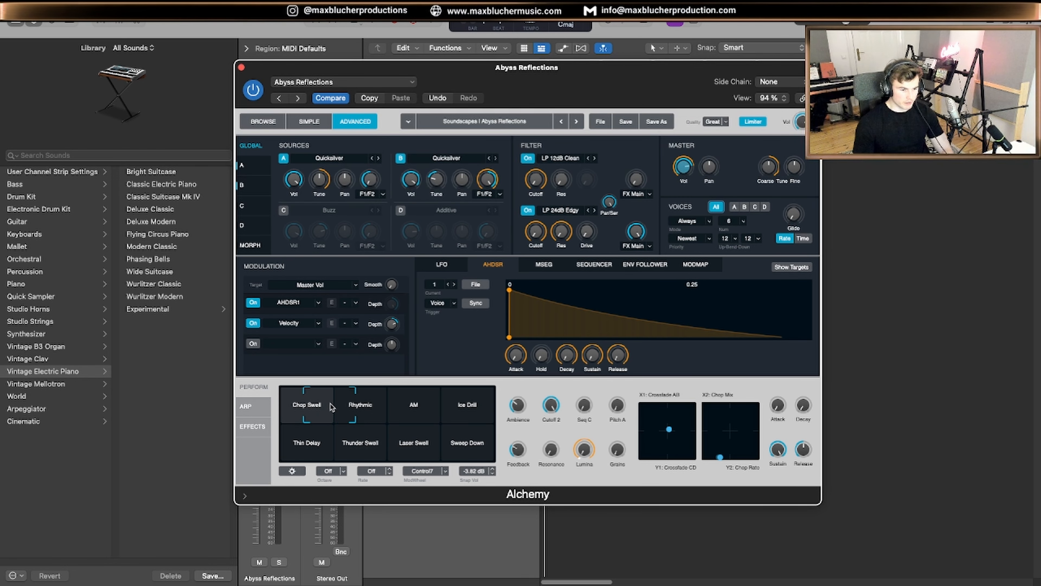
# Morph the snapshots to a blend of Chop Swell, Rhythmic, Thin Delay and Thunder Swell, and close Alchemy.
pyautogui.click(456, 416)
pyautogui.moveTo(455, 416); pyautogui.dragTo(301, 407)
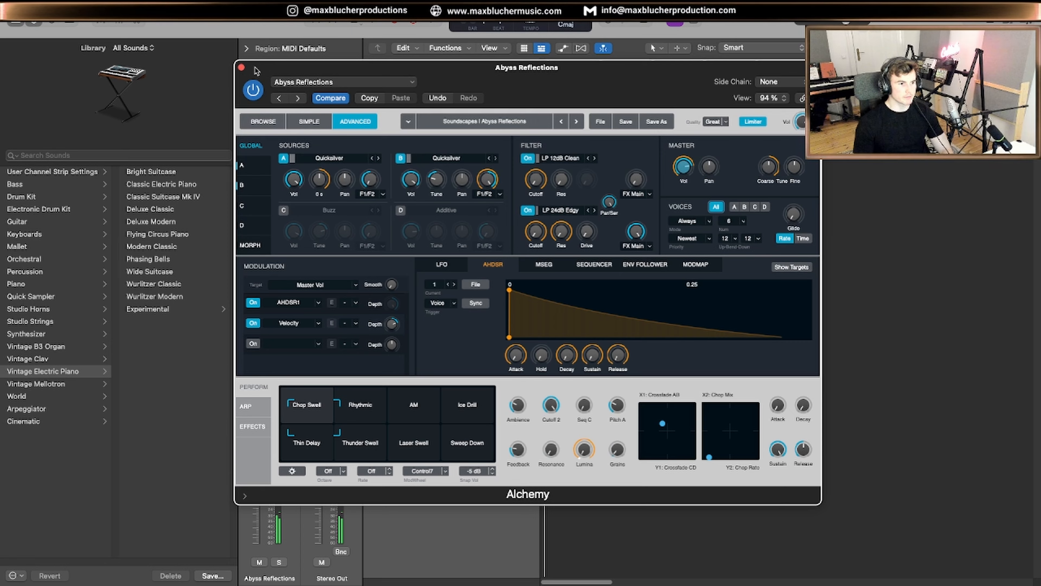
pyautogui.click(242, 67)
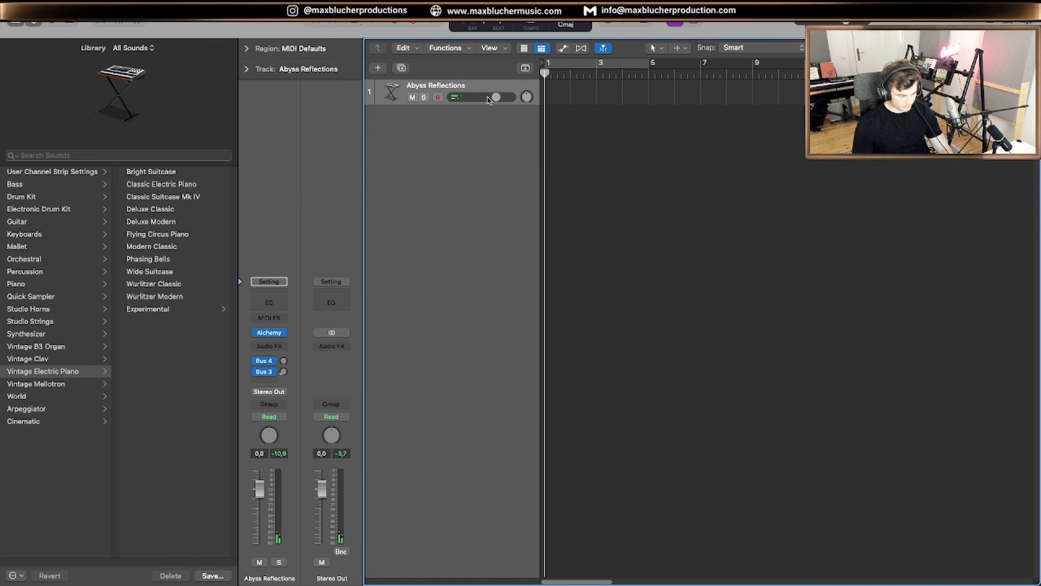
# Show track automation and set the Abyss Reflections track's automation mode to Touch.
pyautogui.press('a')
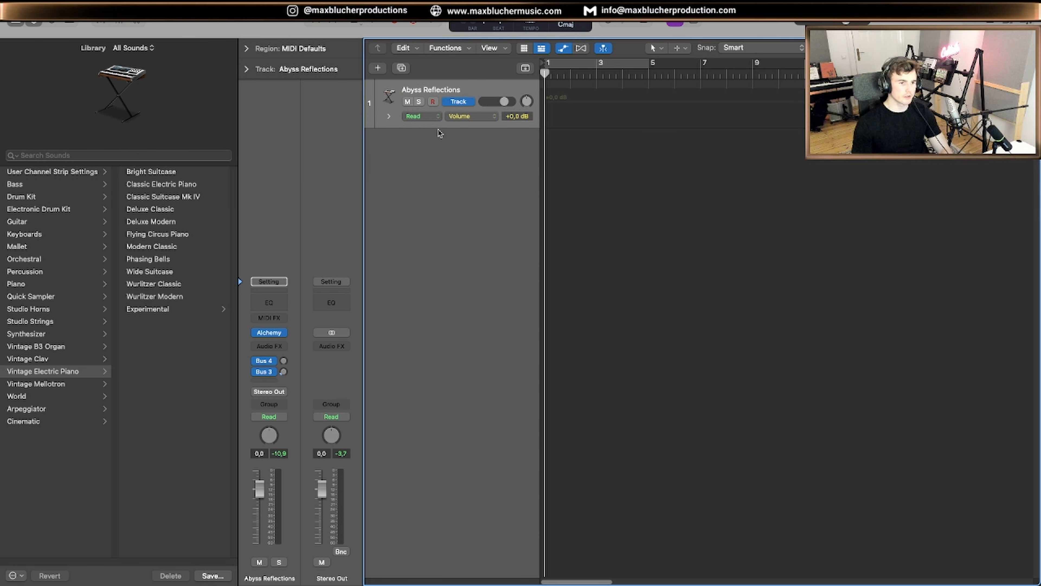
pyautogui.click(422, 116)
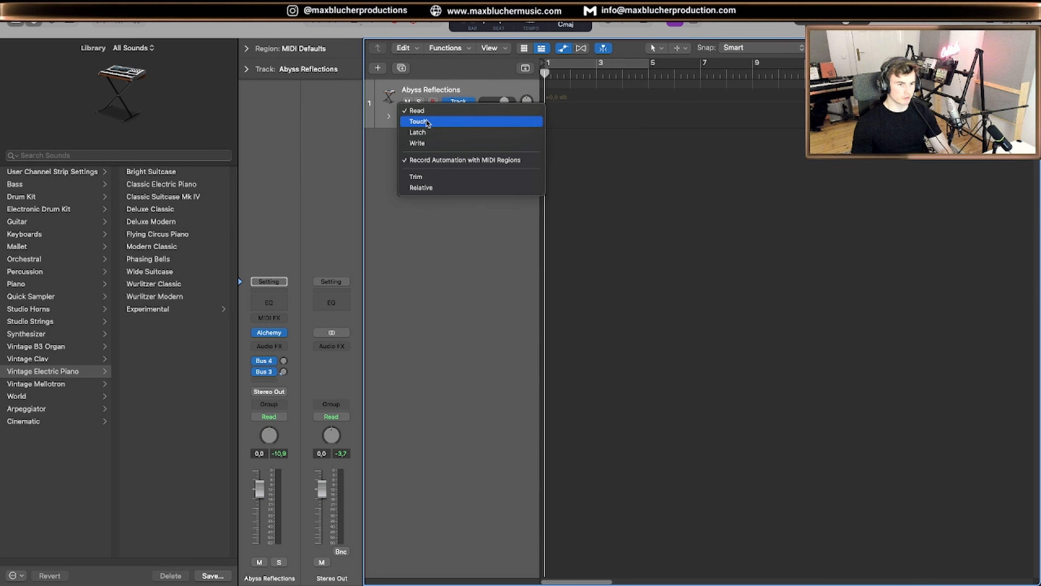
pyautogui.click(427, 122)
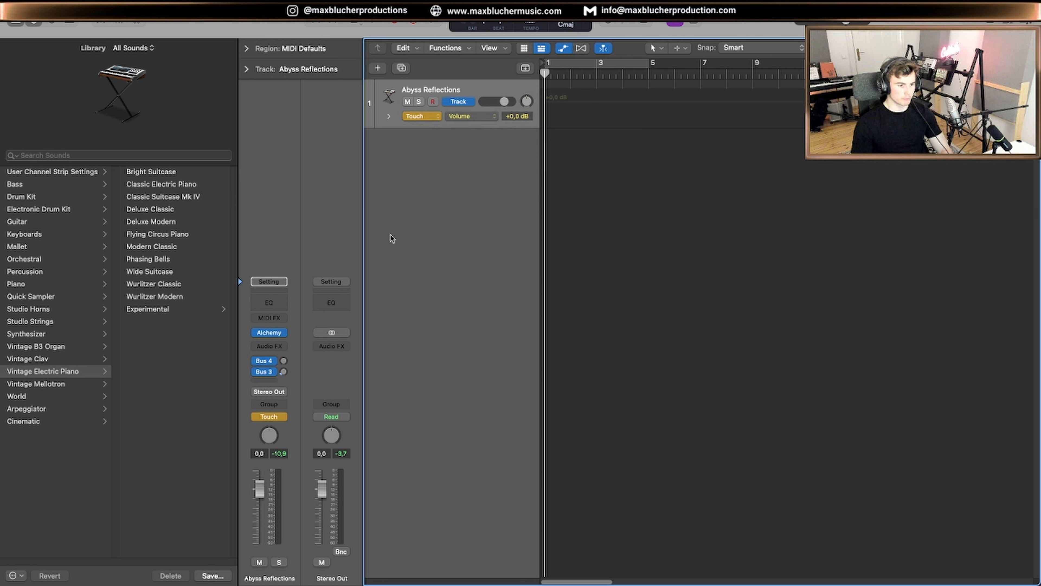
# Reopen Alchemy, place its window clear of the transport controls, and start recording on the Abyss Reflections track.
pyautogui.click(269, 333)
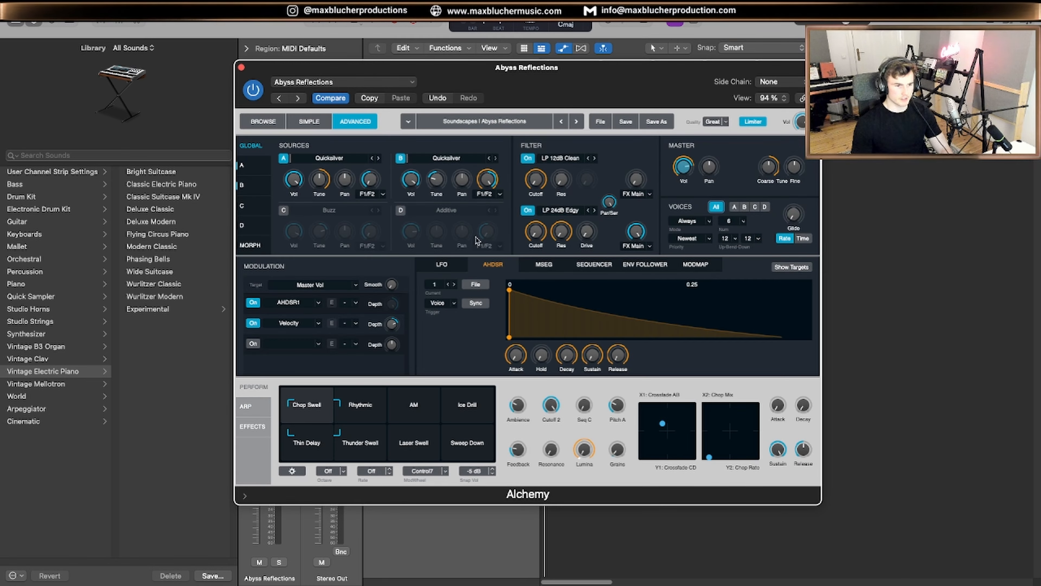
pyautogui.moveTo(562, 91); pyautogui.dragTo(518, 165)
pyautogui.click(392, 25)
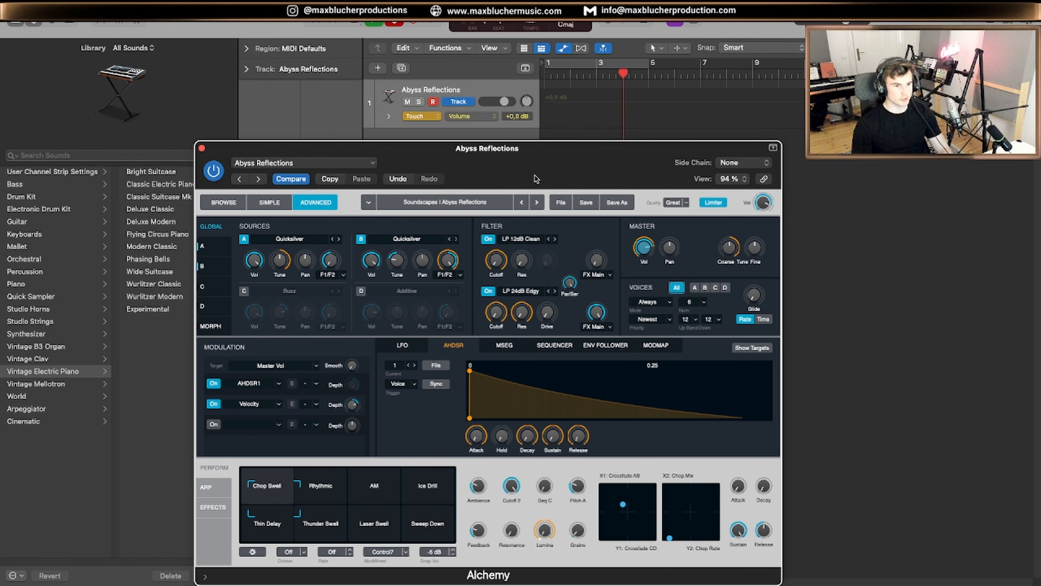
pyautogui.moveTo(524, 163); pyautogui.dragTo(507, 175)
pyautogui.moveTo(613, 170); pyautogui.dragTo(591, 124)
pyautogui.press('r')
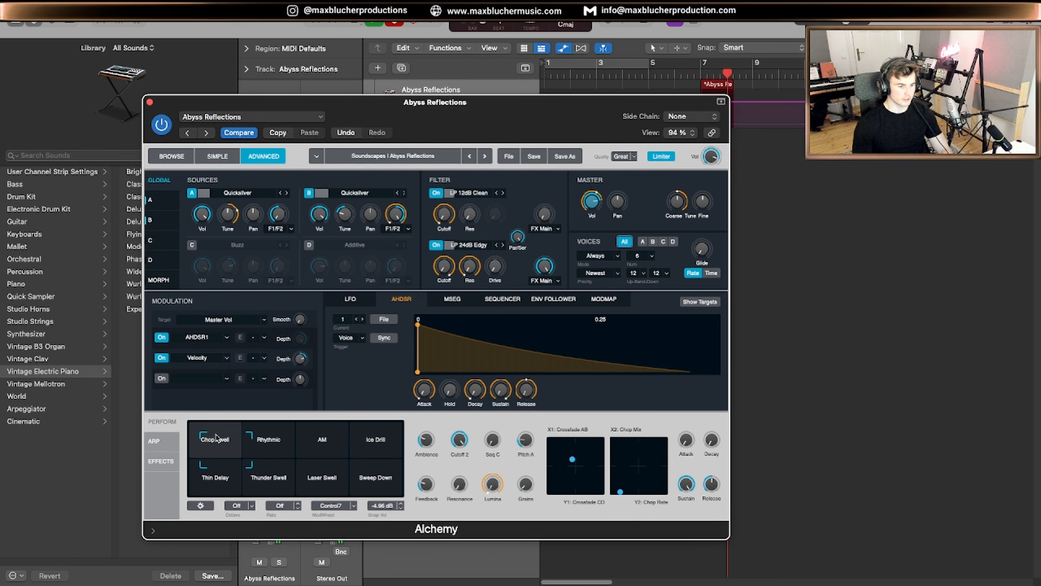
# Record a morphing movement between the Rhythmic and Chop Swell snapshots as automation, and close Alchemy.
pyautogui.click(270, 441)
pyautogui.moveTo(270, 441); pyautogui.dragTo(215, 441)
pyautogui.click(150, 103)
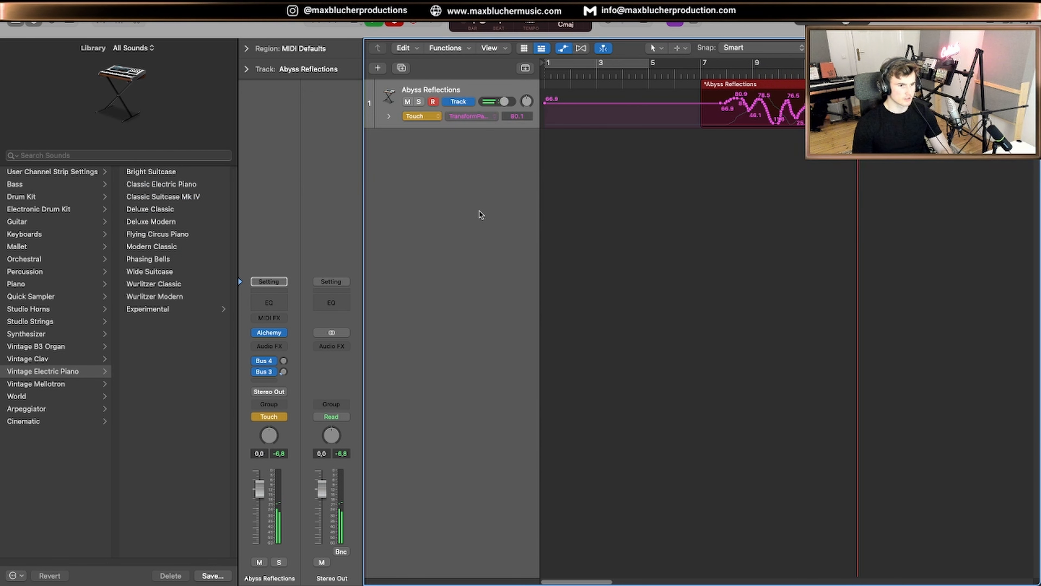
# End the recording and set the Abyss Reflections track's automation mode to Read.
pyautogui.press('a')
pyautogui.click(418, 111)
pyautogui.click(416, 99)
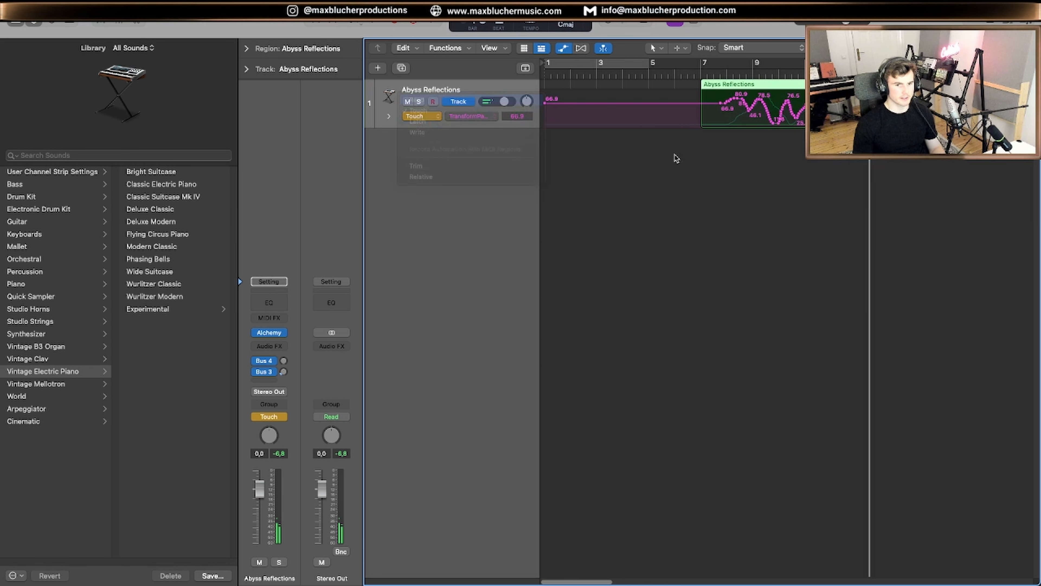
# Show the Bounce in Place command for the recorded Abyss Reflections region and dismiss it without running it.
pyautogui.rightClick(748, 85)
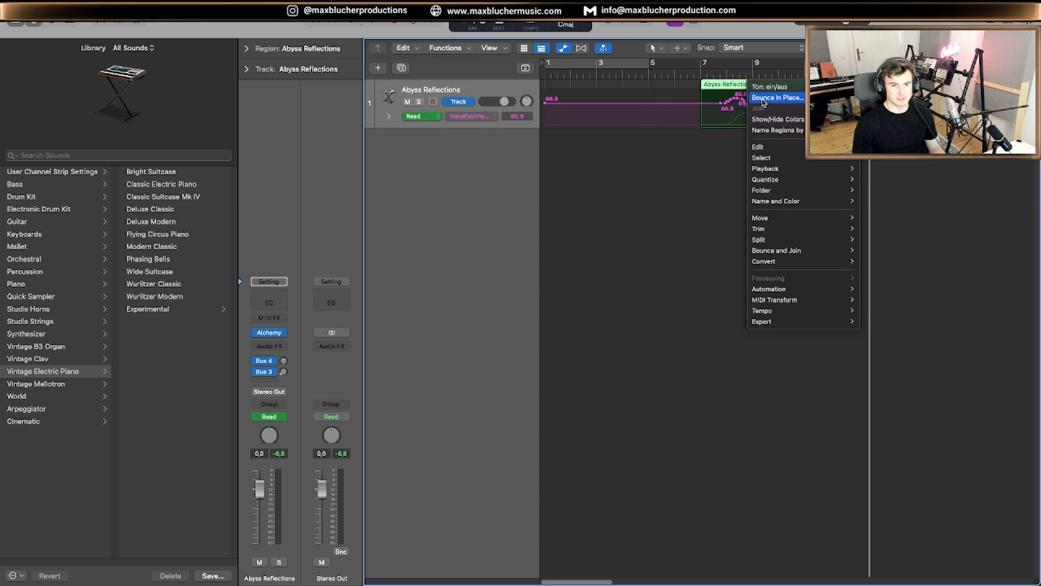
pyautogui.click(454, 70)
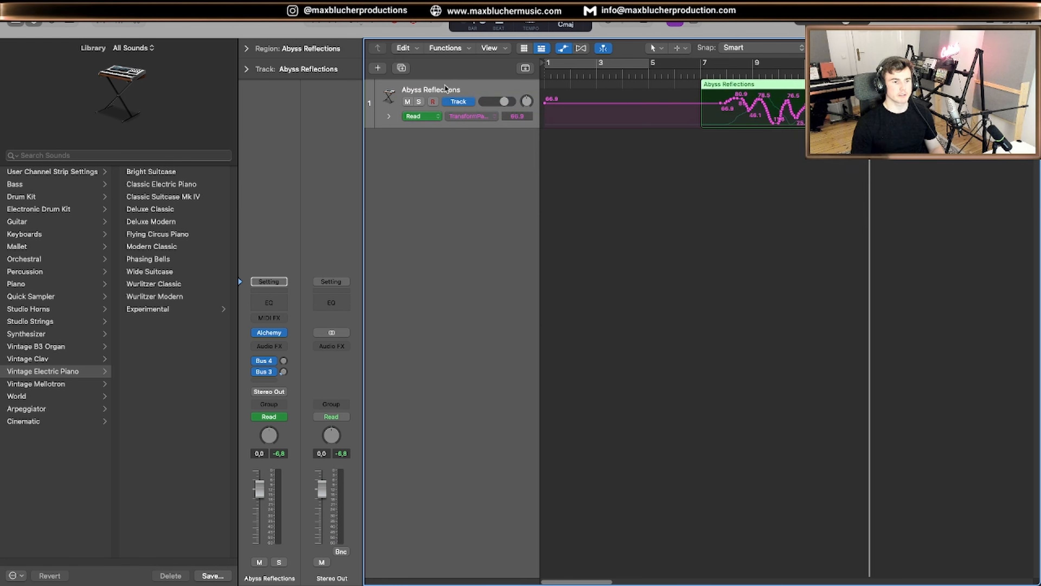
# Rename the Abyss Reflections track PAD 1 and duplicate it with its instrument settings.
pyautogui.write('PAD 1')
pyautogui.press('Return')
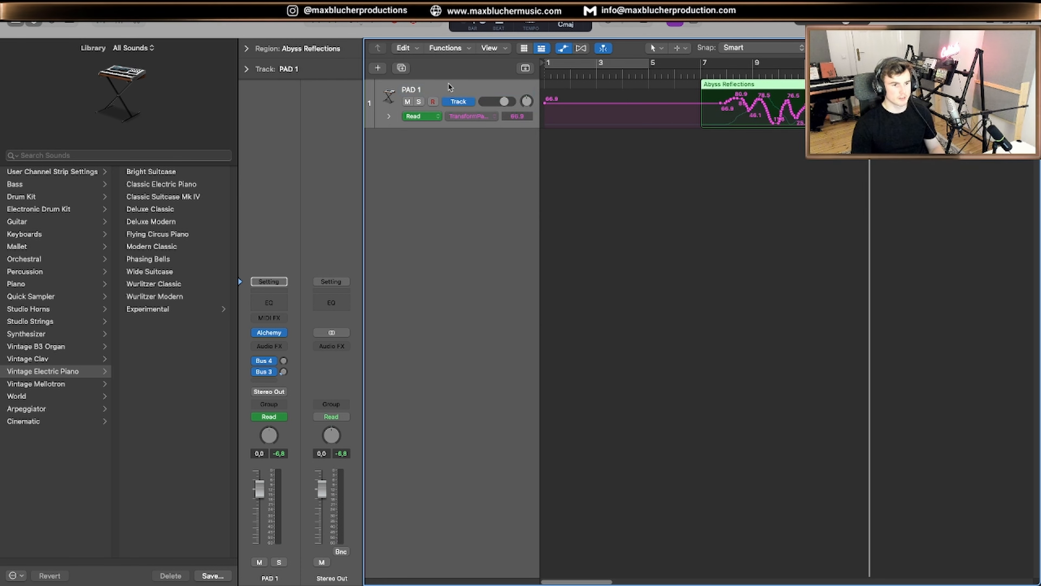
pyautogui.press('super+d')
pyautogui.click(435, 92)
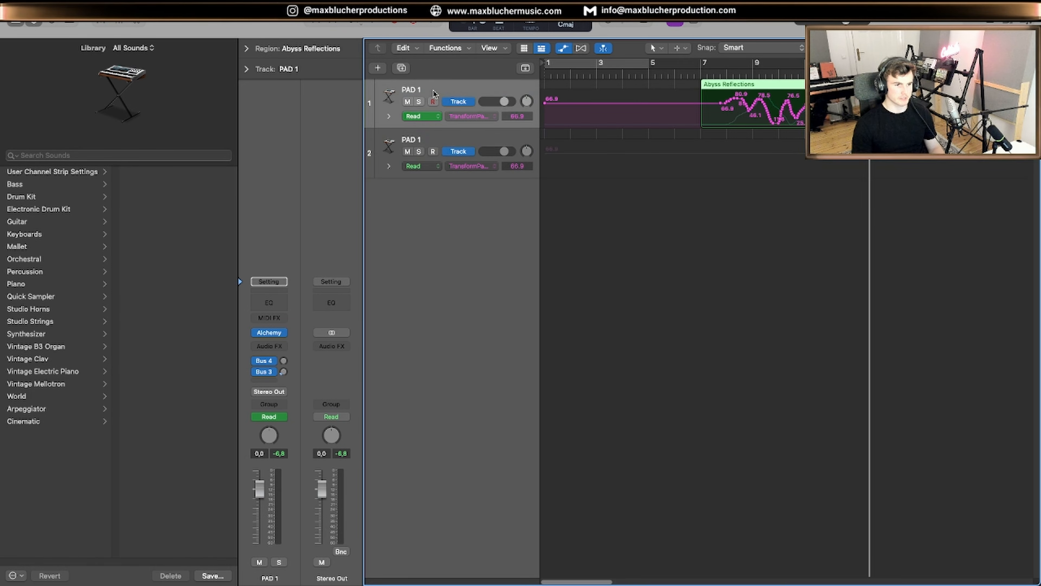
# Copy the Abyss Reflections region with its automation to the duplicate track and rename that track PAD 2.
pyautogui.click(447, 137)
pyautogui.moveTo(750, 83); pyautogui.dragTo(749, 133)
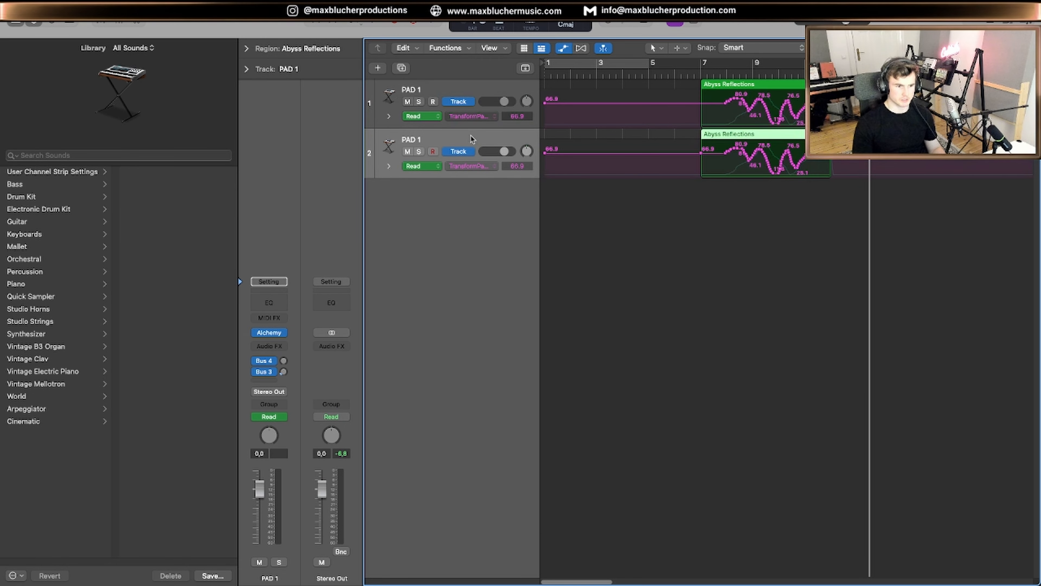
pyautogui.doubleClick(438, 139)
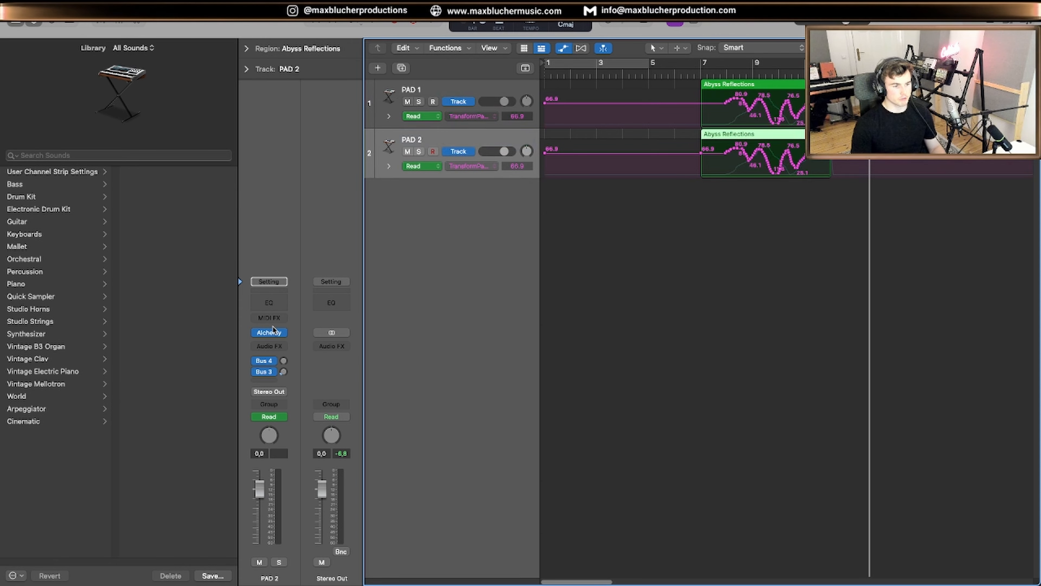
# Set the cycle range over the recorded regions from bar 7 to about bar 12 and mute the PAD 1 track.
pyautogui.click(269, 332)
pyautogui.moveTo(703, 65); pyautogui.dragTo(806, 64)
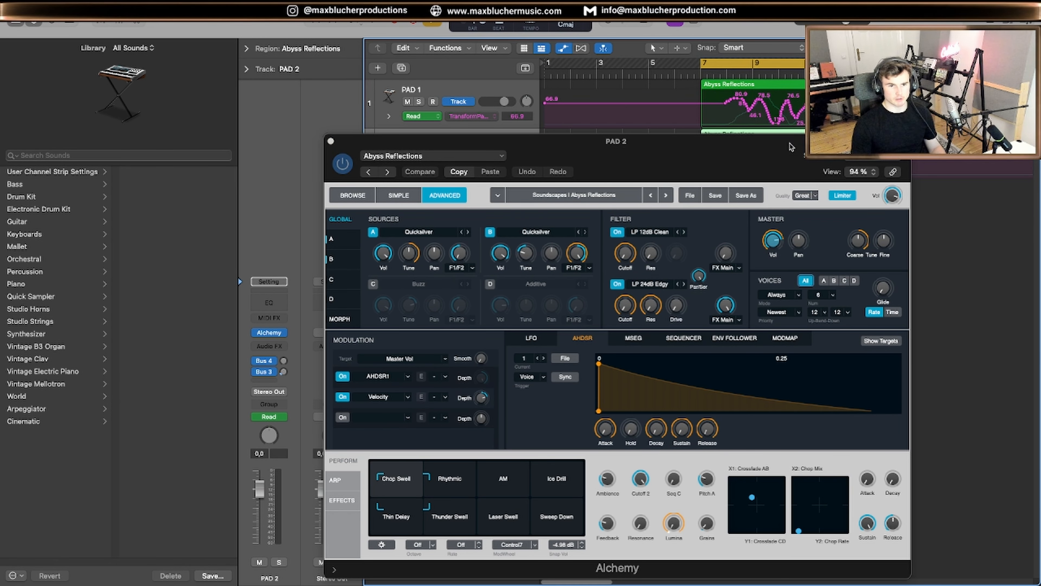
pyautogui.moveTo(791, 147); pyautogui.dragTo(514, 147)
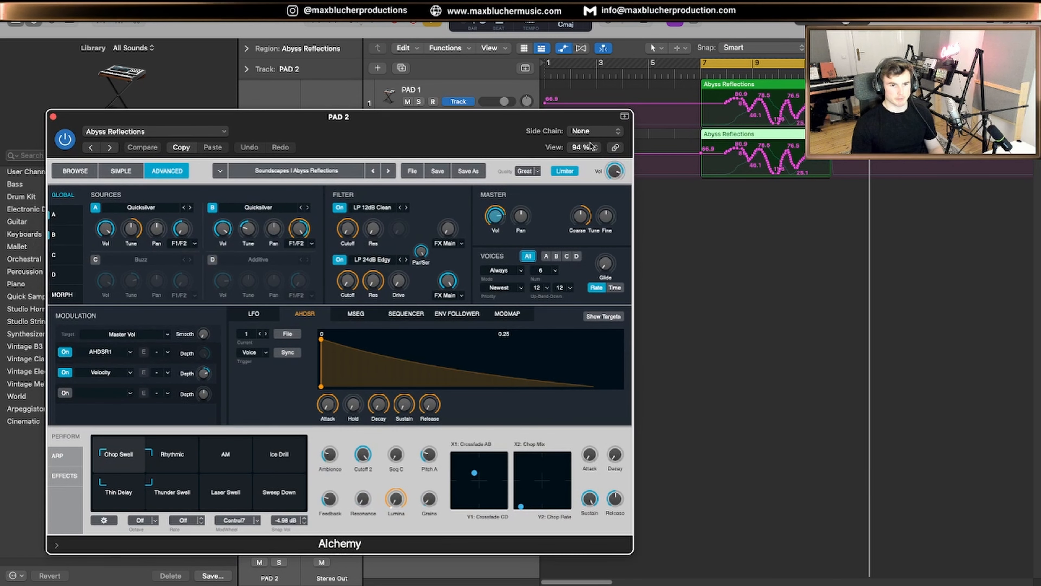
pyautogui.moveTo(453, 123); pyautogui.dragTo(667, 177)
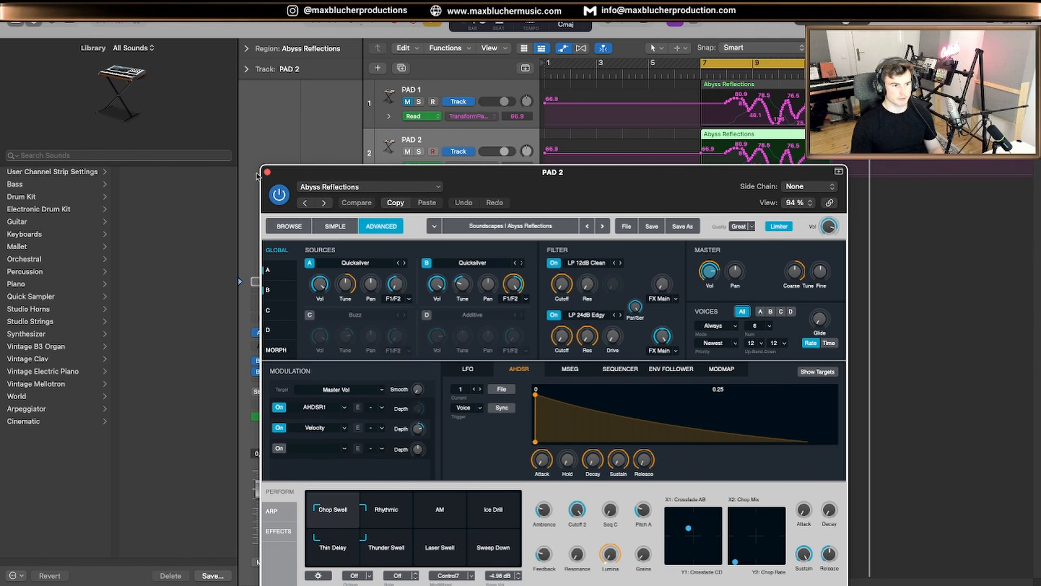
pyautogui.click(267, 172)
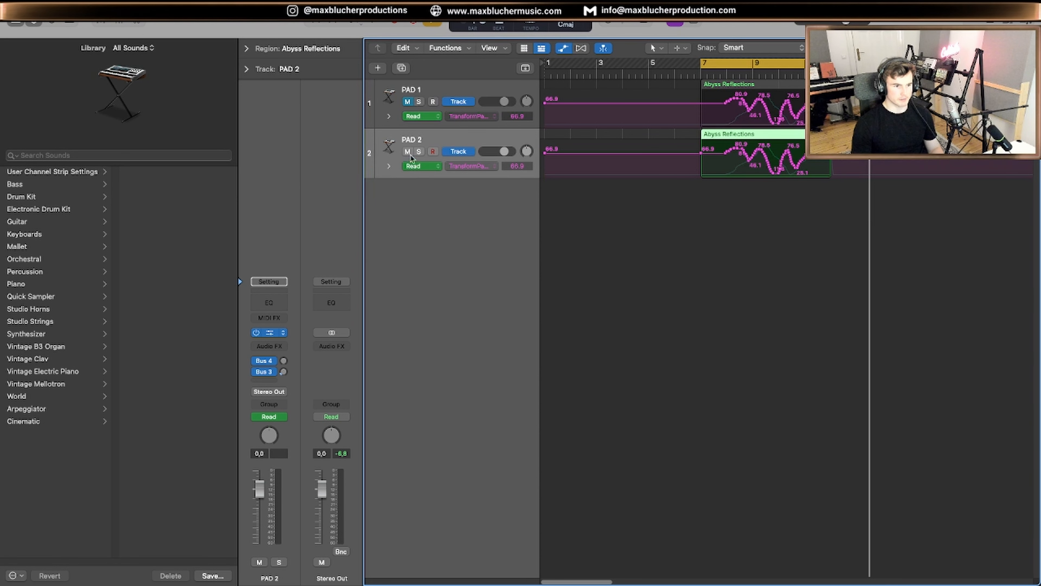
# Audition the Accelerating Particles preset in PAD 2's Alchemy, load Adrift In The Void instead, and close the plug-in.
pyautogui.click(270, 333)
pyautogui.moveTo(559, 192); pyautogui.dragTo(477, 98)
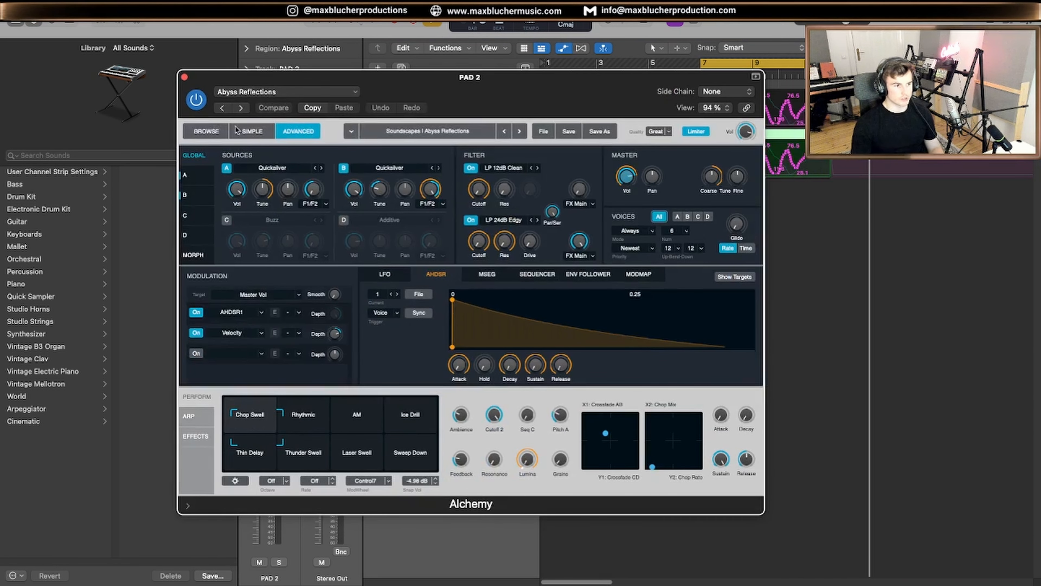
pyautogui.click(207, 131)
pyautogui.click(664, 180)
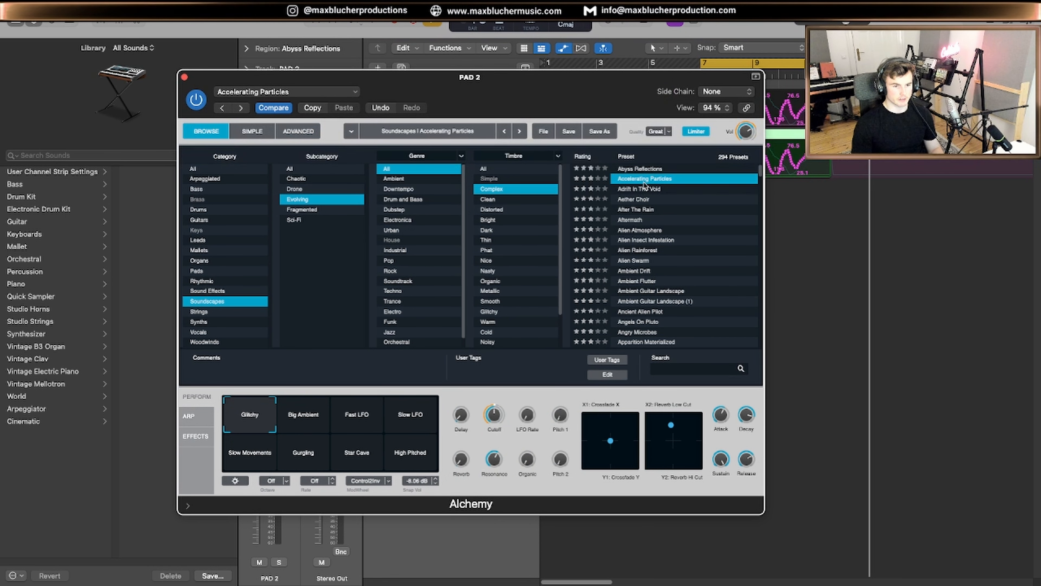
pyautogui.moveTo(607, 96); pyautogui.dragTo(504, 118)
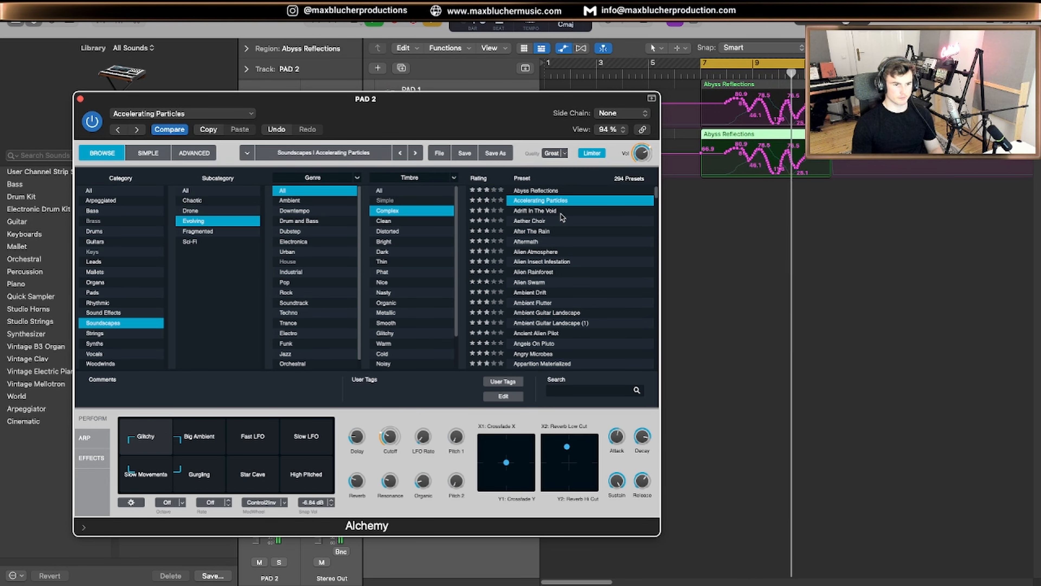
pyautogui.click(578, 211)
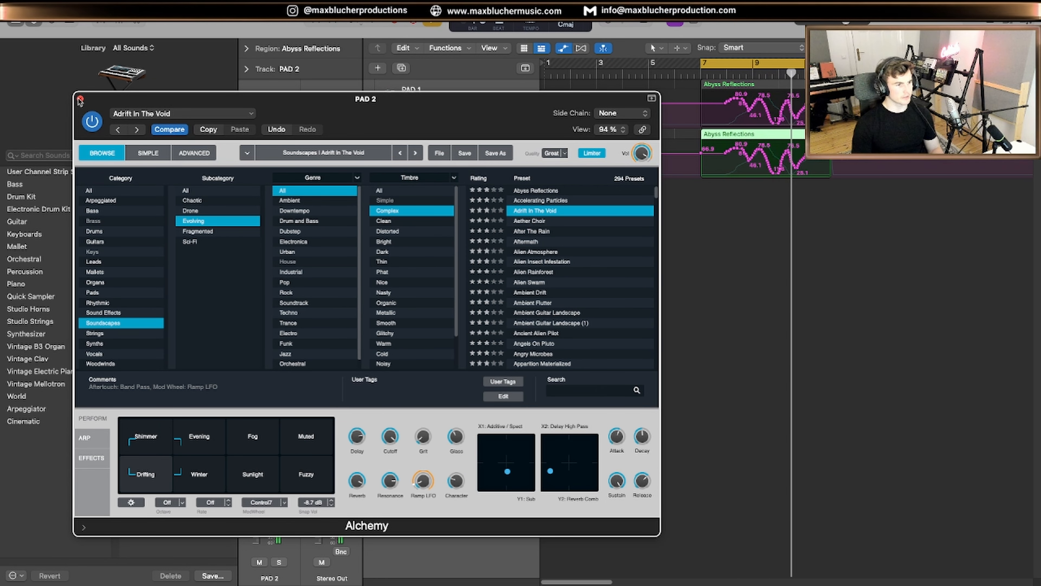
pyautogui.press('super+w')
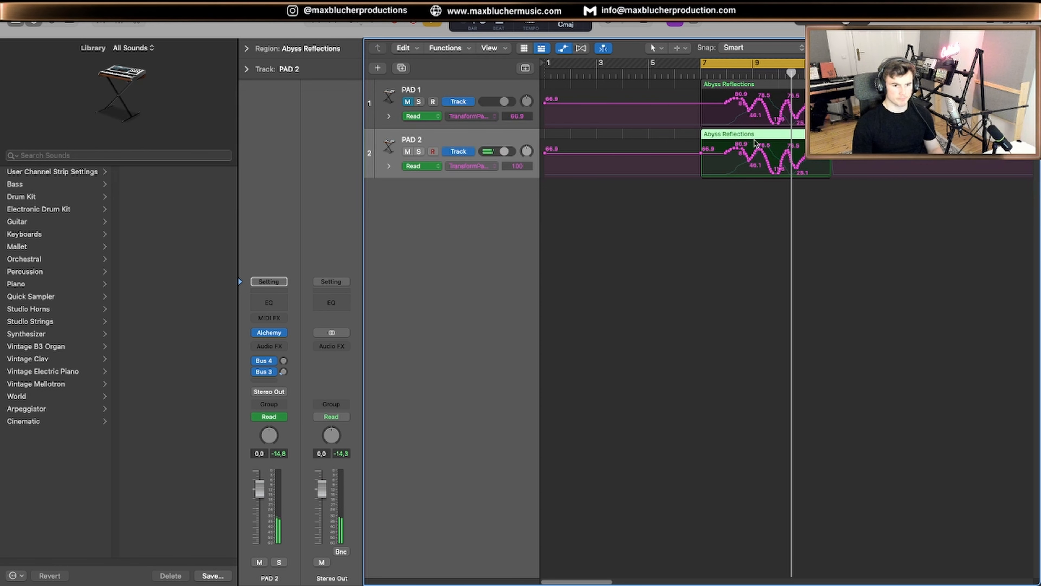
# Bounce the PAD 2 region in place to a new track, muting the source and including the audio tail.
pyautogui.rightClick(727, 136)
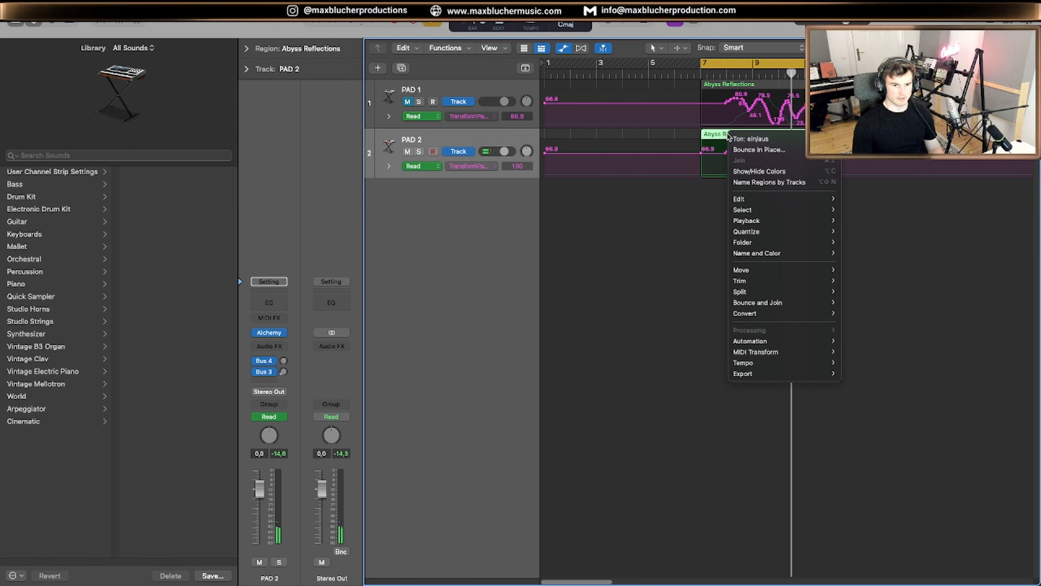
pyautogui.click(743, 150)
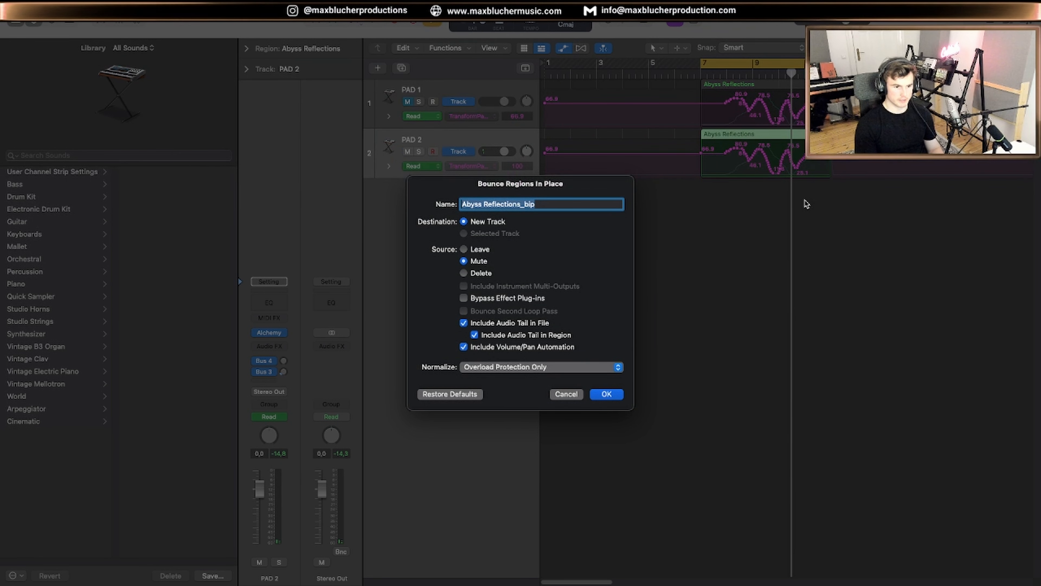
pyautogui.press('Return')
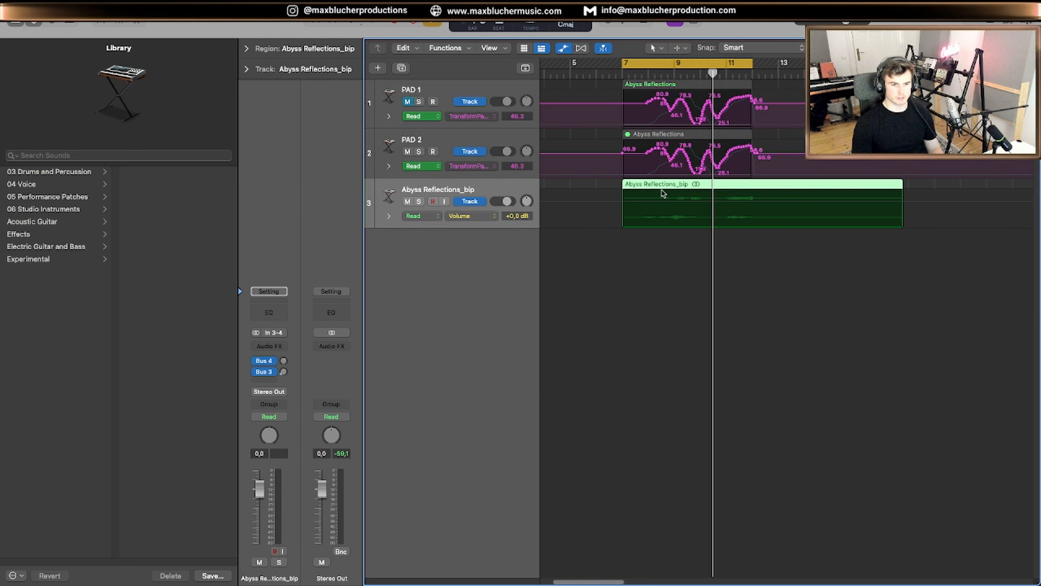
pyautogui.click(643, 157)
pyautogui.rightClick(644, 134)
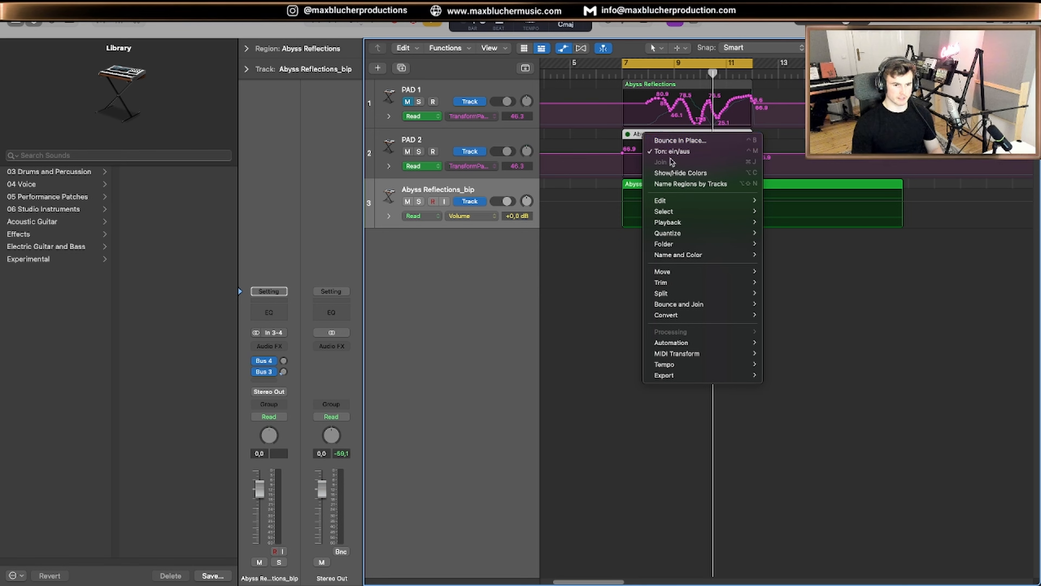
pyautogui.click(679, 140)
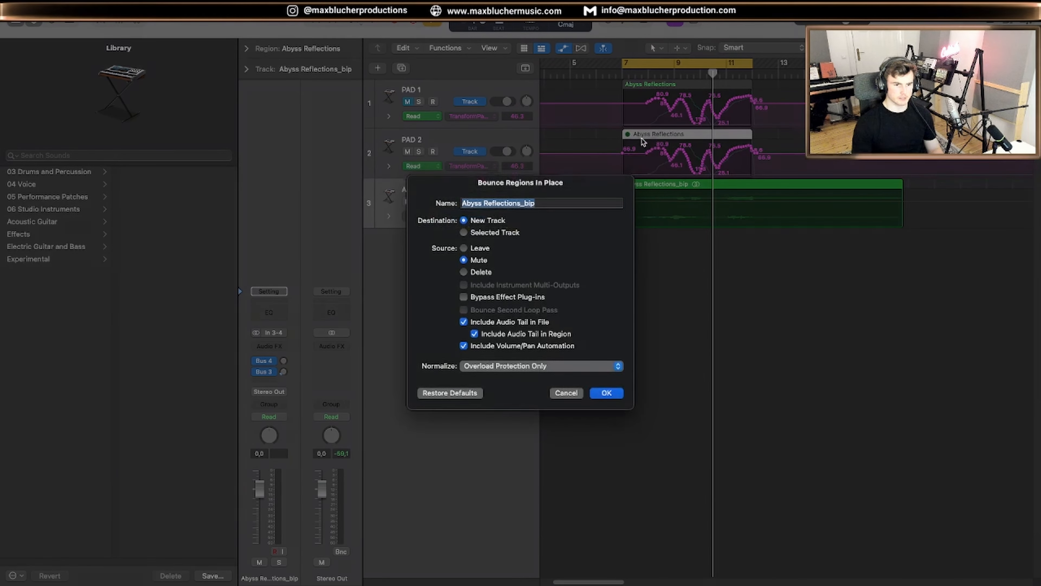
pyautogui.click(563, 394)
# Split the bounced audio region at bar 11.
pyautogui.click(672, 185)
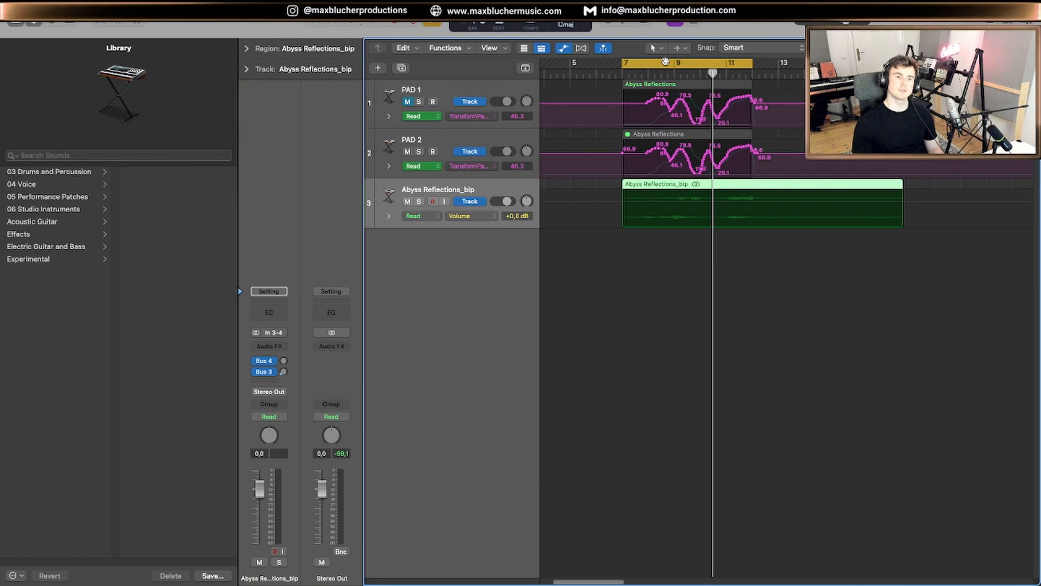
pyautogui.moveTo(714, 73); pyautogui.dragTo(726, 74)
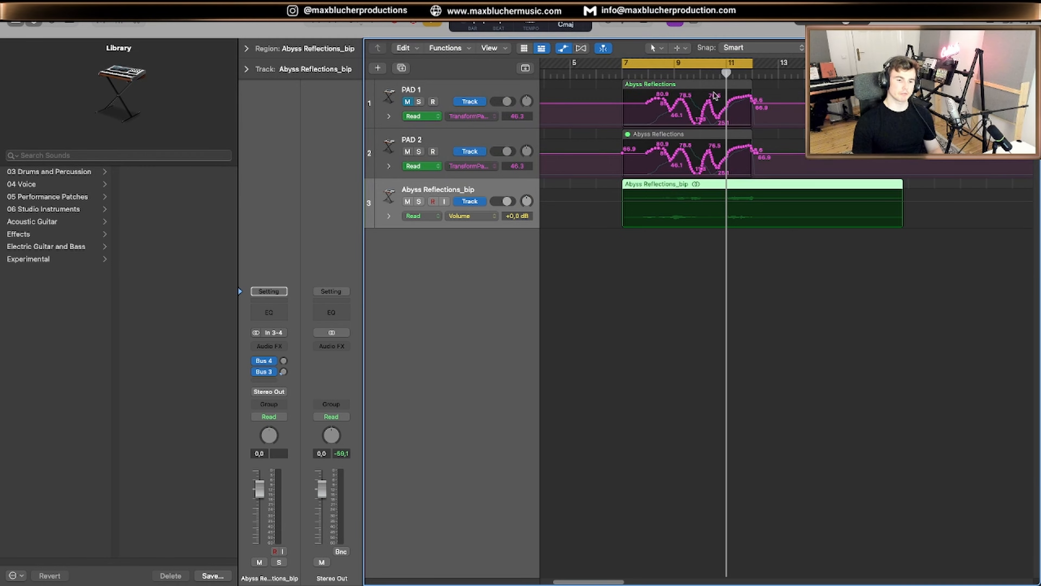
pyautogui.press('super+t')
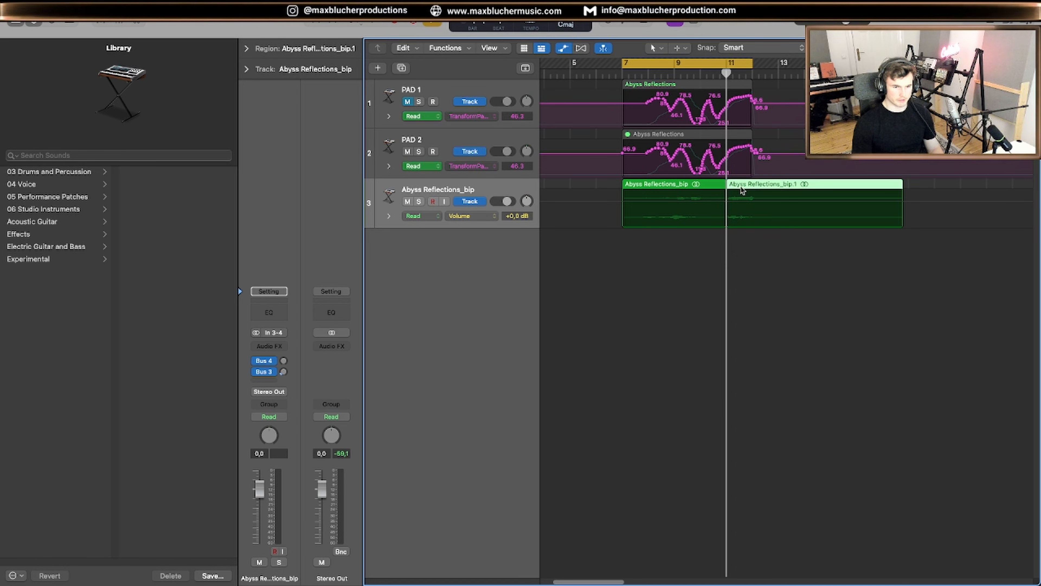
# Reverse the first part of the split audio region and play it back, closing the region's parameters.
pyautogui.click(672, 211)
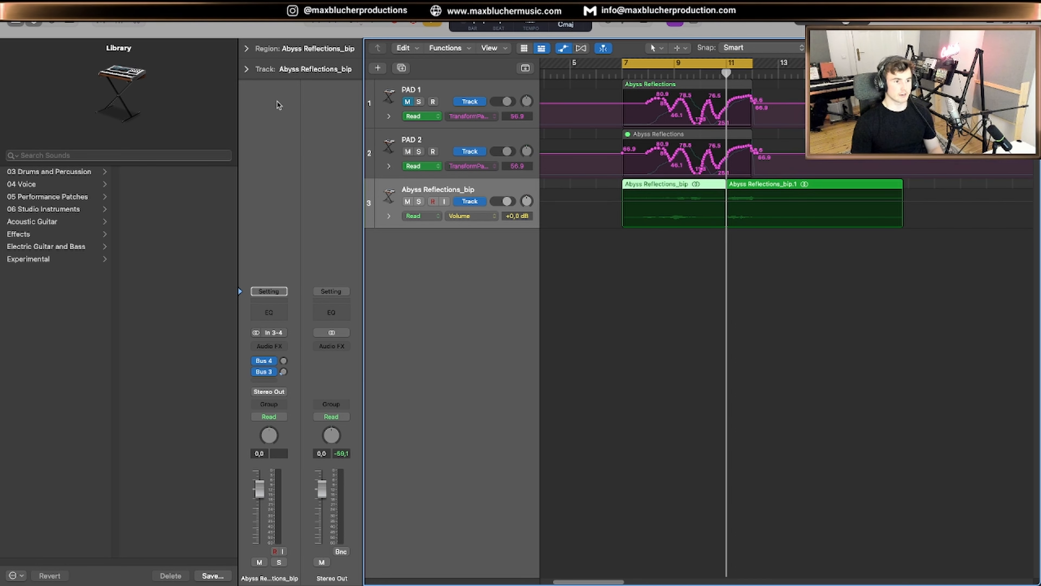
pyautogui.click(247, 49)
pyautogui.click(246, 151)
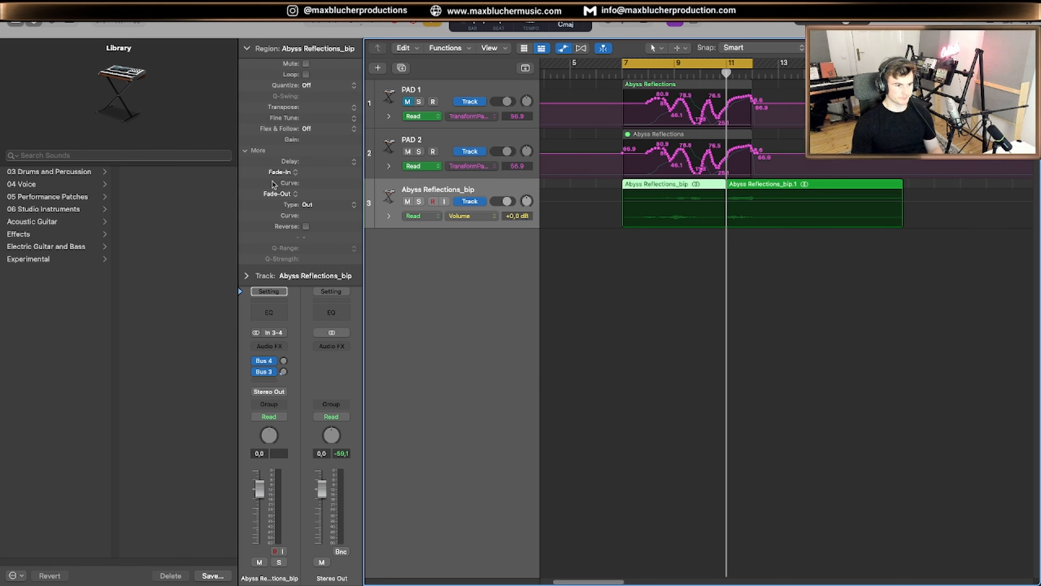
pyautogui.click(247, 49)
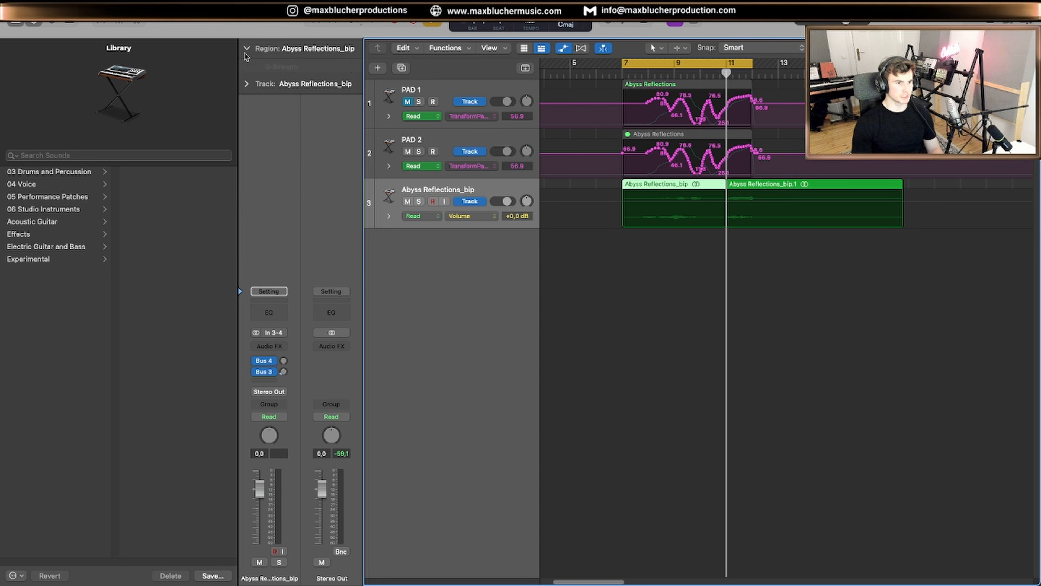
pyautogui.click(245, 151)
pyautogui.click(246, 151)
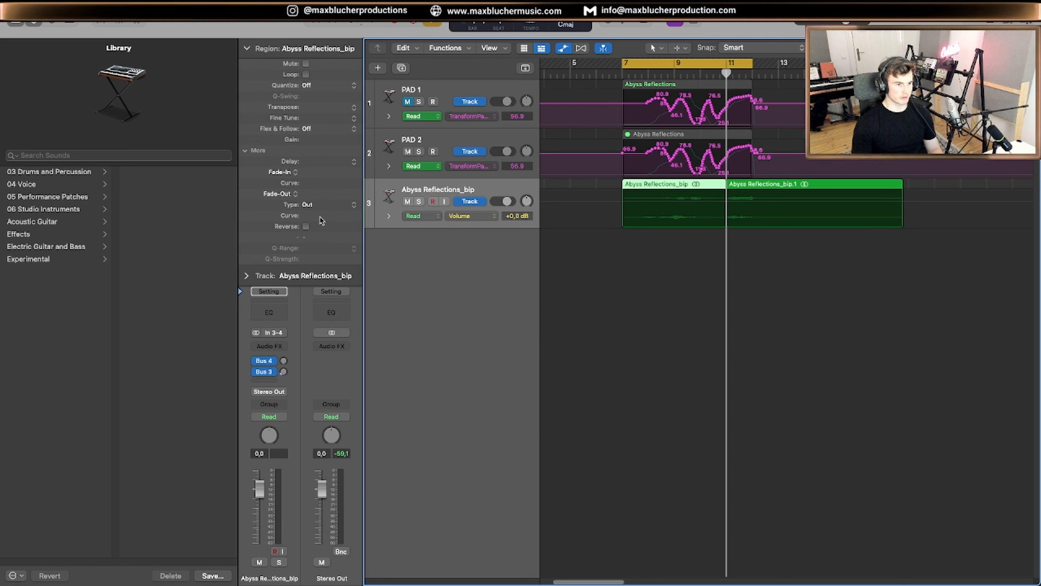
pyautogui.click(306, 226)
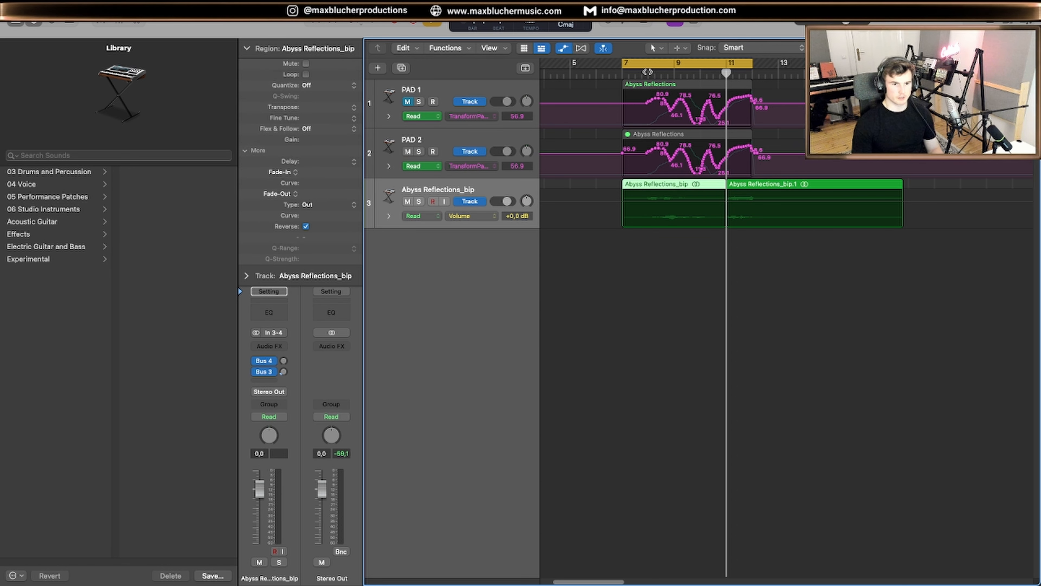
pyautogui.press('space')
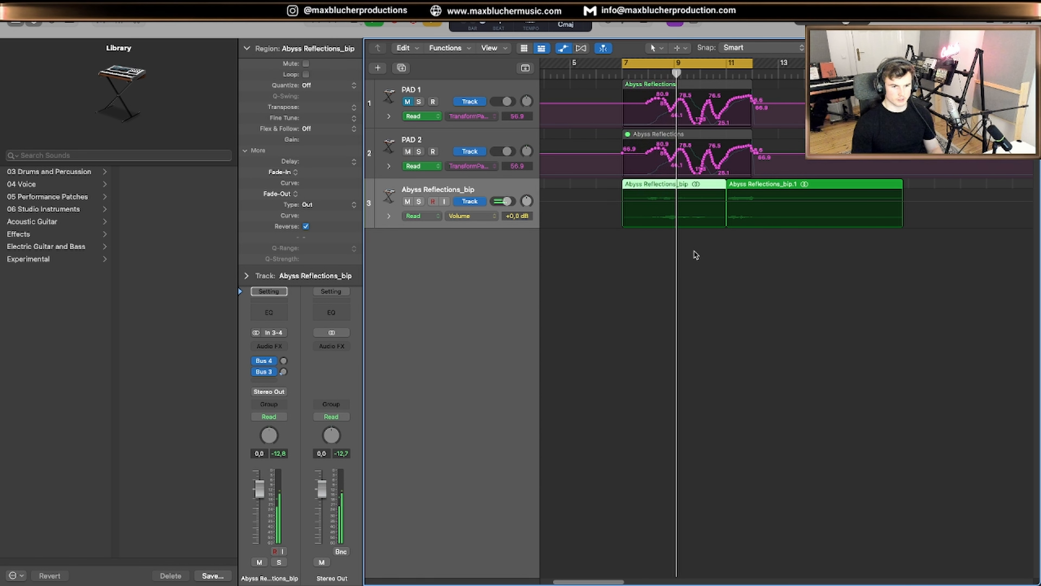
pyautogui.click(245, 48)
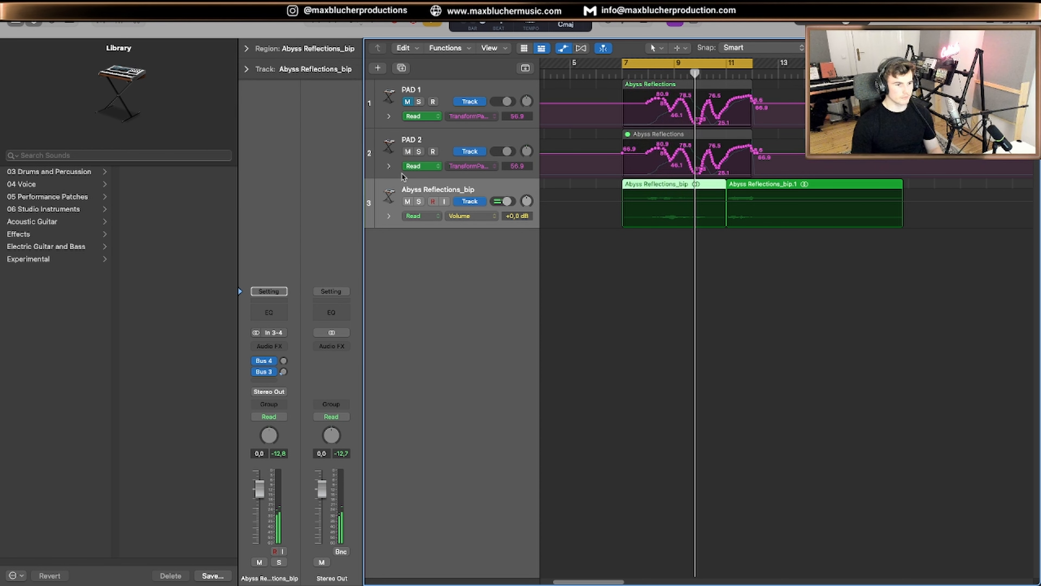
# Rename the bounced audio track PAD 2 AUDIO and add a duplicate track named PAD 2 AUDIO v. 2.
pyautogui.click(424, 189)
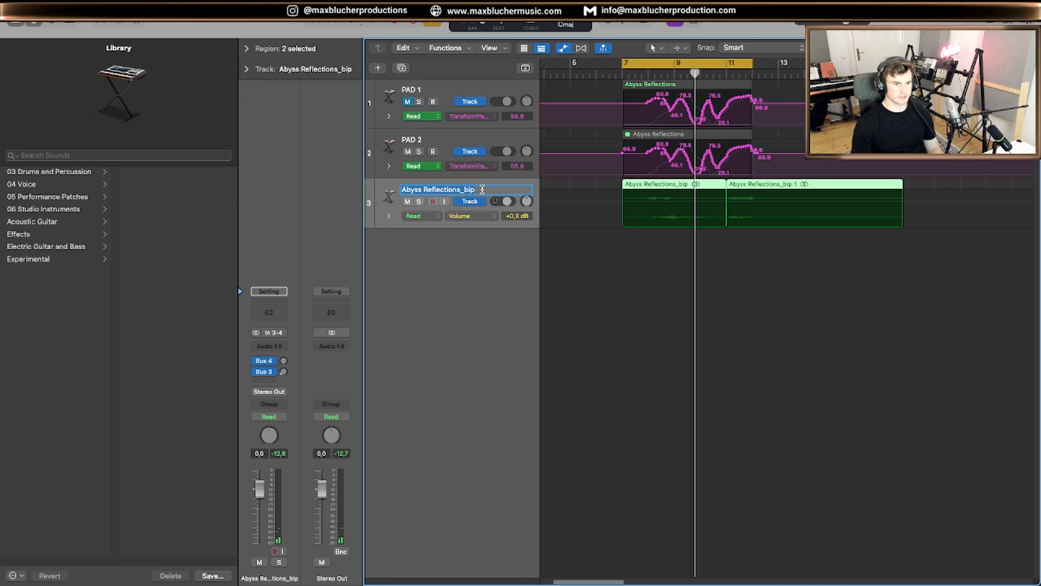
pyautogui.write('PAD ')
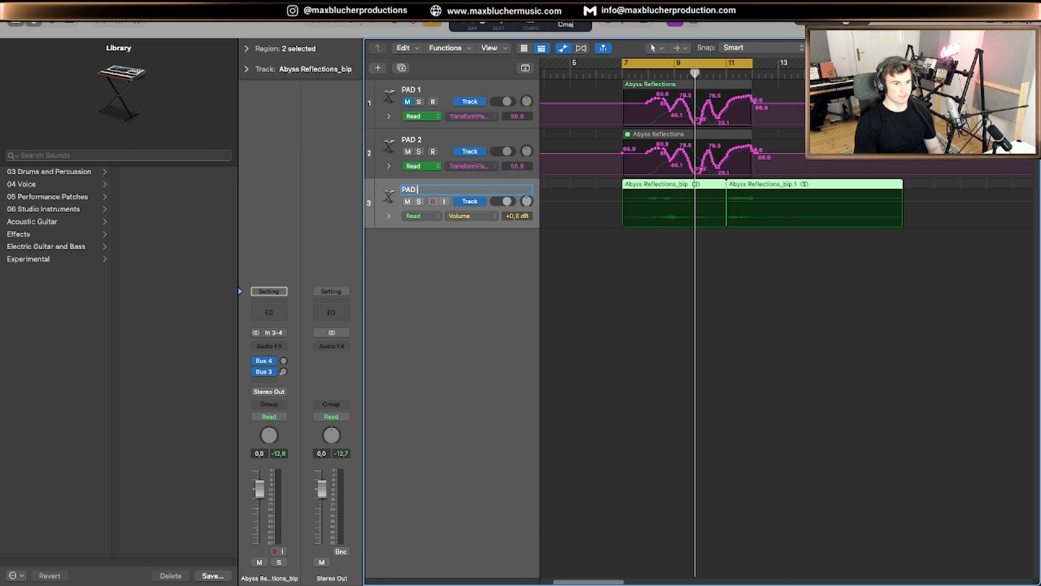
pyautogui.write('2 AUDIO')
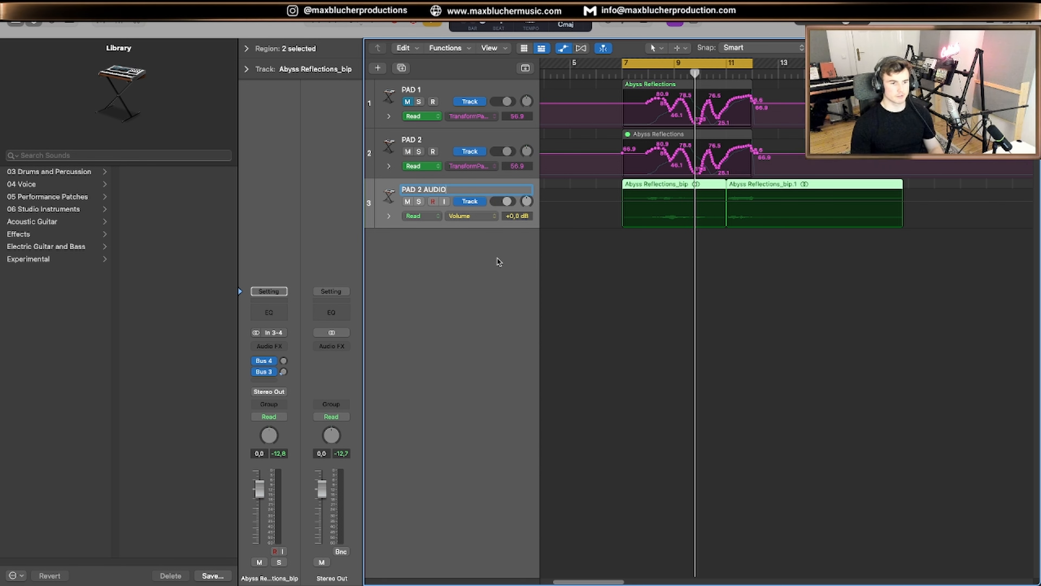
pyautogui.press('Return')
pyautogui.press('super+d')
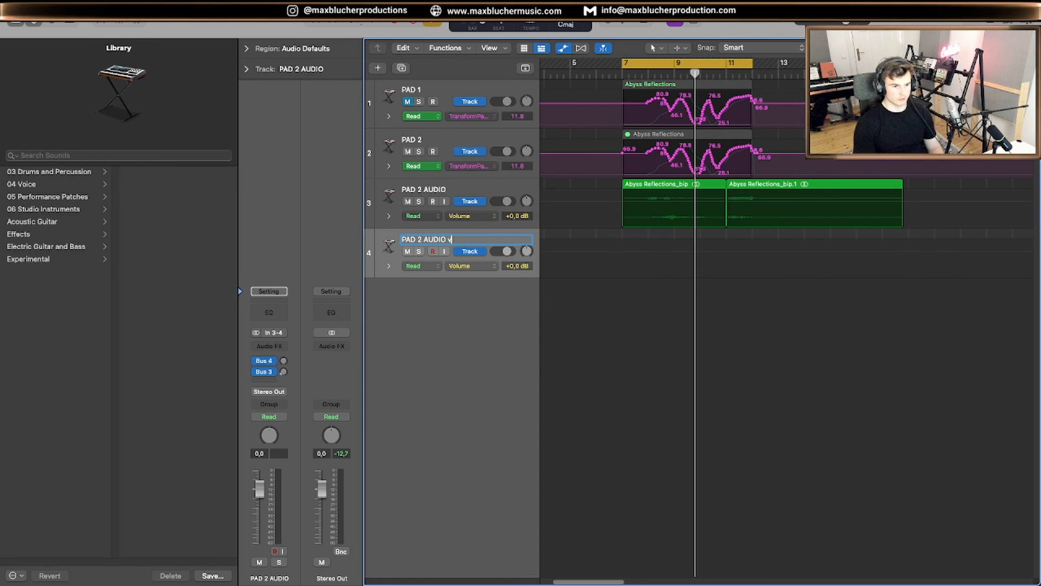
pyautogui.press('Return')
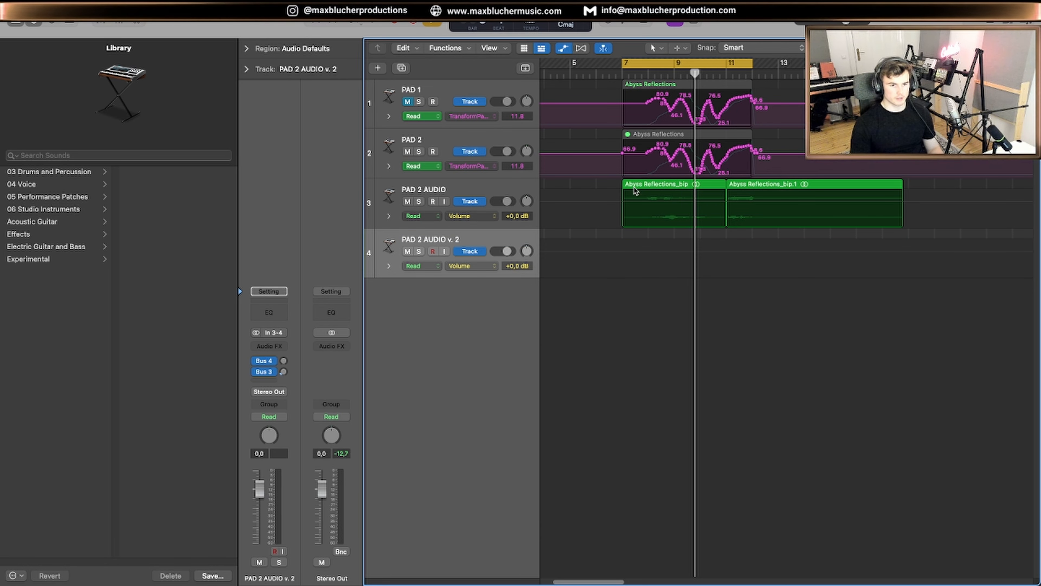
# Copy the reversed audio region to the PAD 2 AUDIO v. 2 track and transpose the copy up 12 semitones.
pyautogui.moveTo(638, 187); pyautogui.dragTo(638, 237)
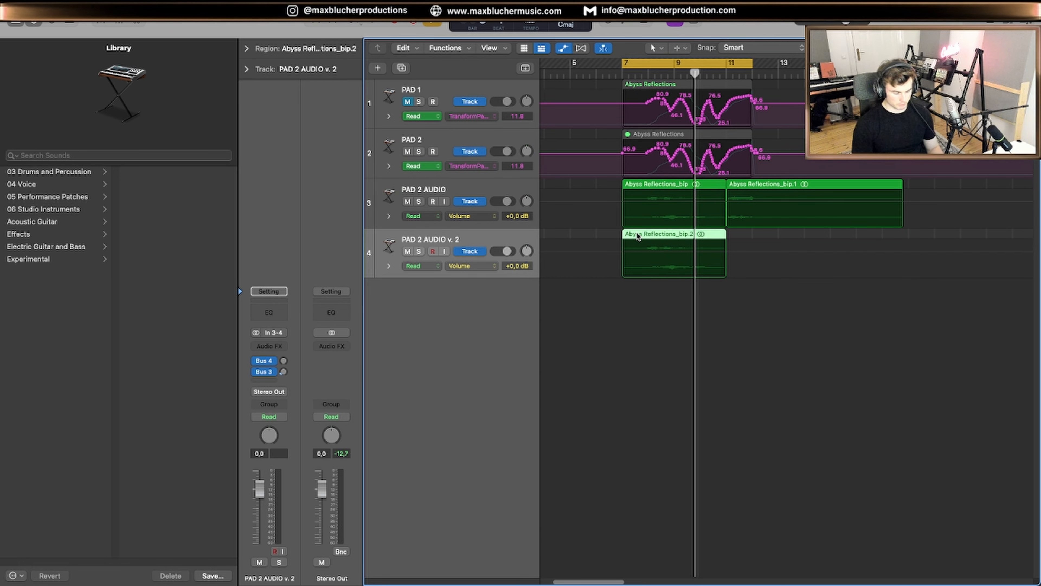
pyautogui.hotkey('alt', 'shift', 'Up')
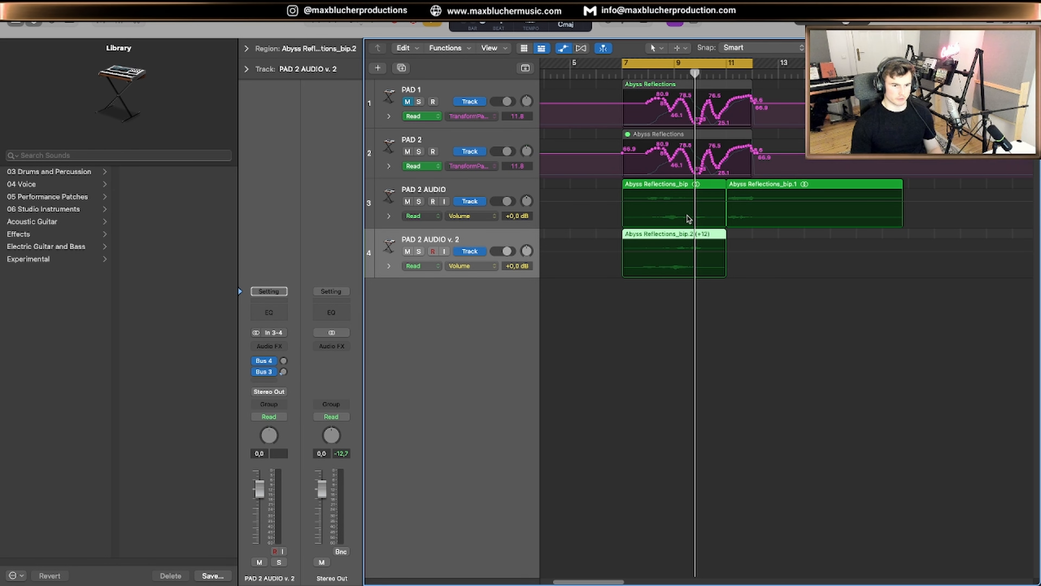
# Raise the PAD 2 AUDIO v. 2 track to +1.3 dB during playback and delete the leftover audio region after bar 11.
pyautogui.press('space')
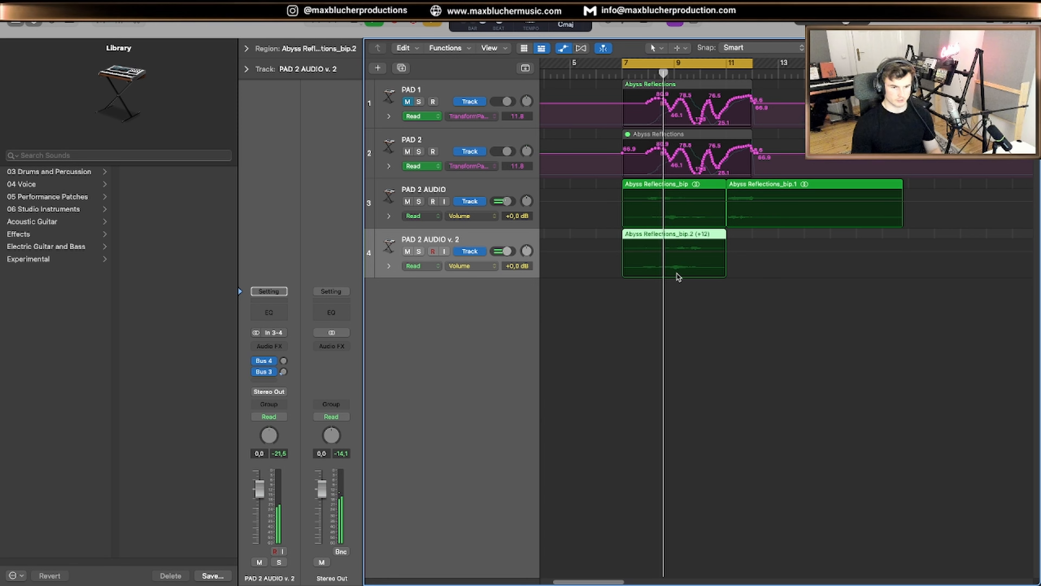
pyautogui.moveTo(507, 251); pyautogui.dragTo(510, 251)
pyautogui.click(742, 186)
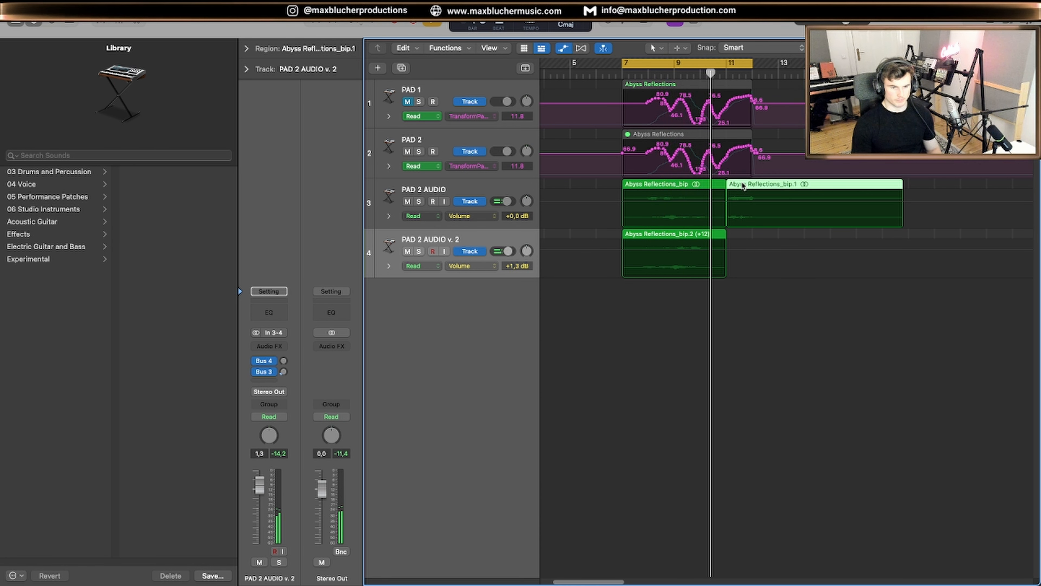
pyautogui.press('Delete')
# Group the PAD 2 AUDIO and PAD 2 AUDIO v. 2 tracks into a summing stack named PAD GROUP.
pyautogui.keyDown('shift'); pyautogui.click(450, 194); pyautogui.keyUp('shift')
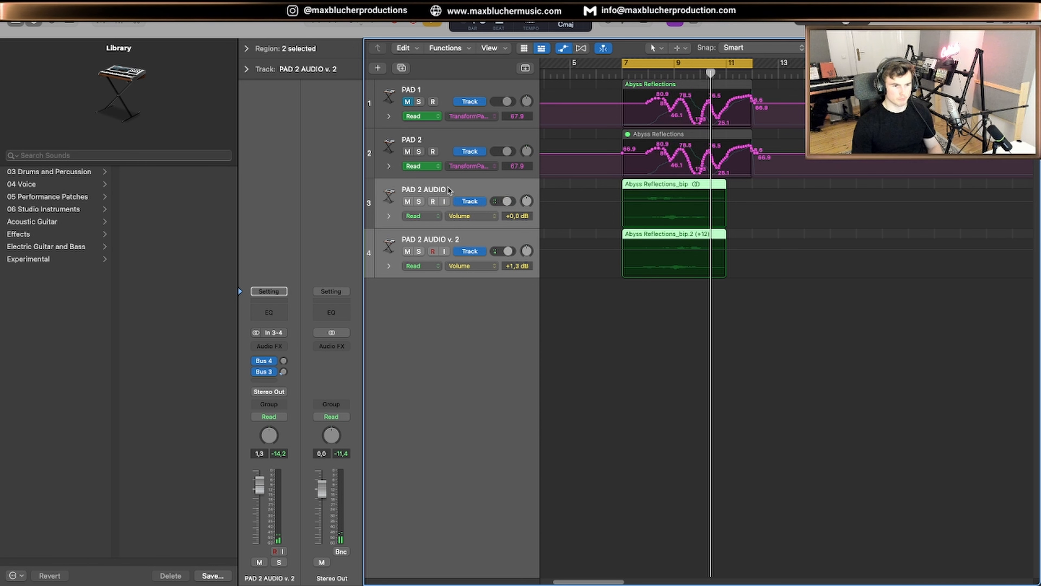
pyautogui.rightClick(450, 188)
pyautogui.click(556, 310)
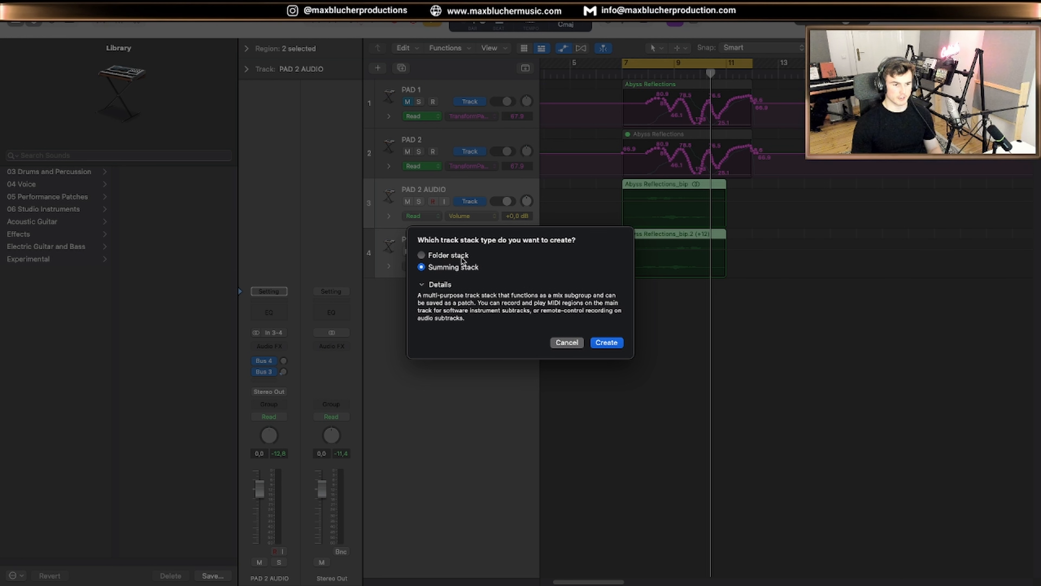
pyautogui.press('Return')
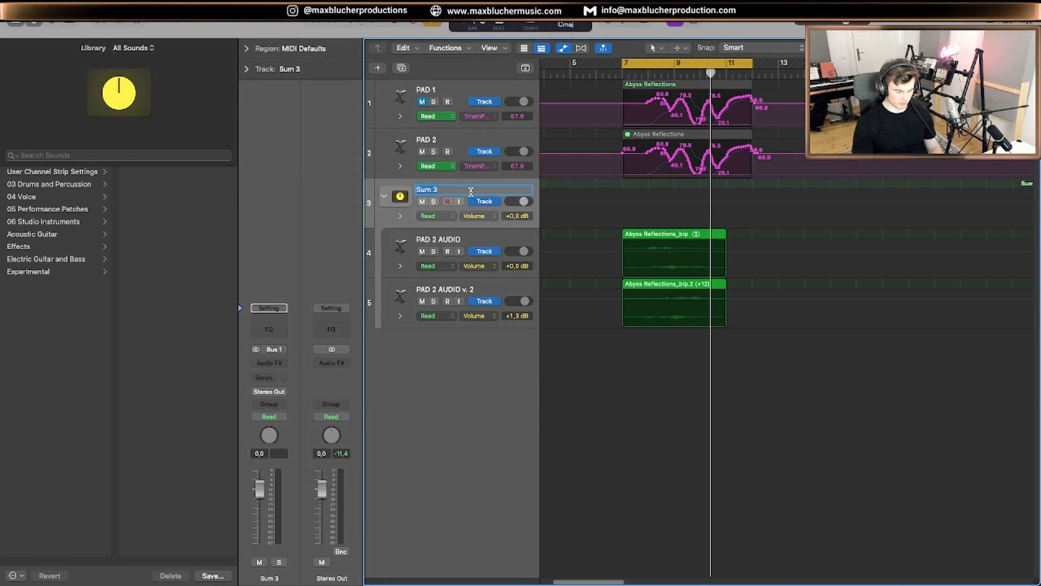
pyautogui.press('Return')
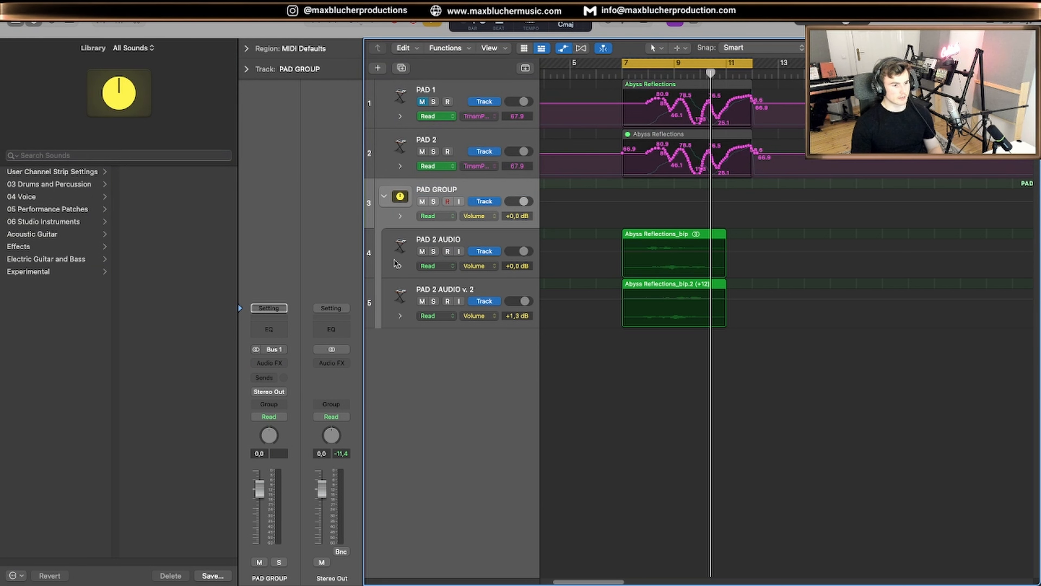
# Add a Channel EQ to PAD GROUP with a gentle 12 dB/Oct low cut just above 300 Hz, then close it.
pyautogui.click(263, 332)
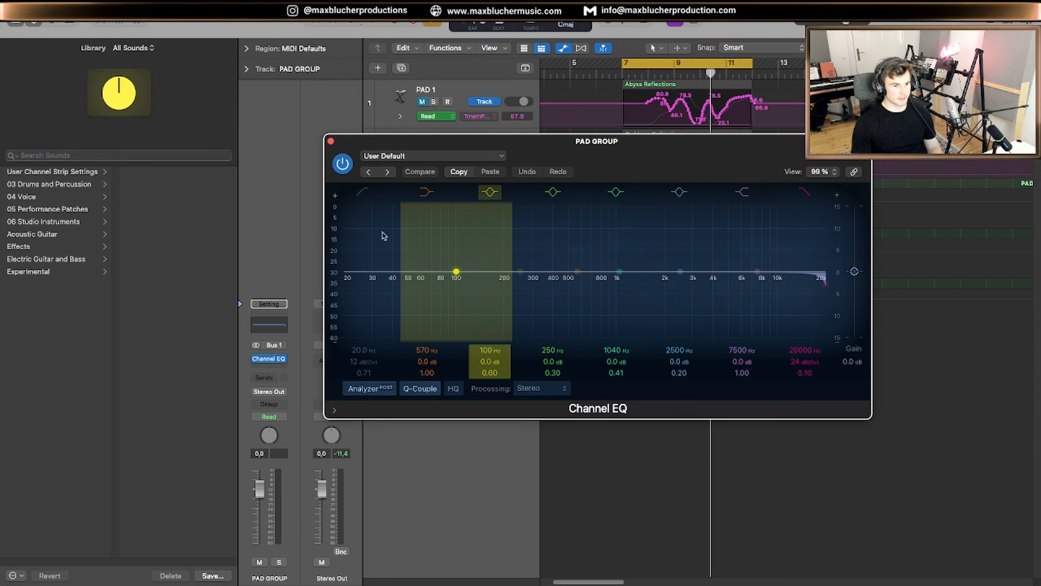
pyautogui.click(366, 192)
pyautogui.moveTo(494, 288); pyautogui.dragTo(540, 296)
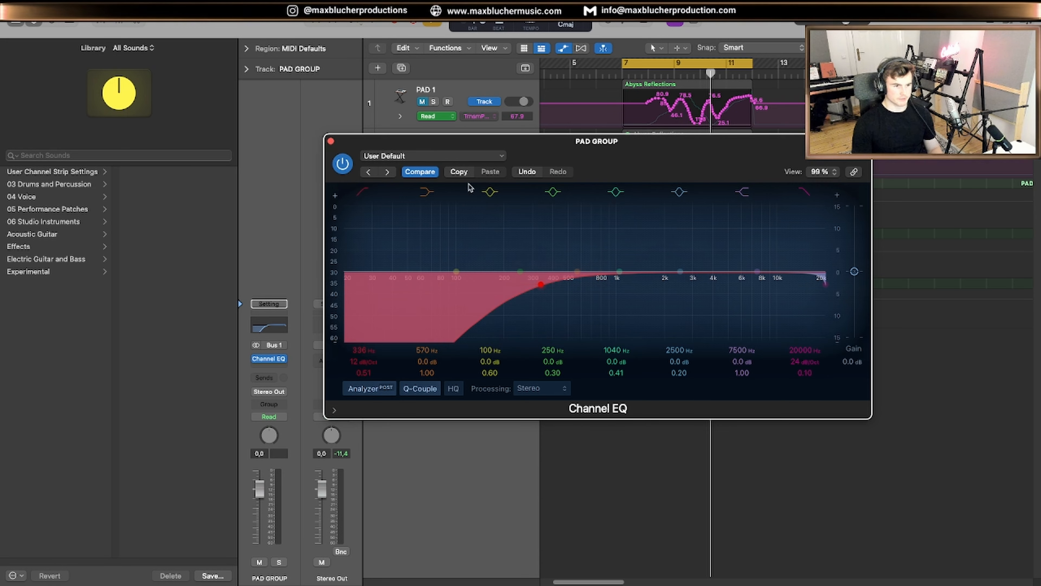
pyautogui.moveTo(539, 292); pyautogui.dragTo(535, 296)
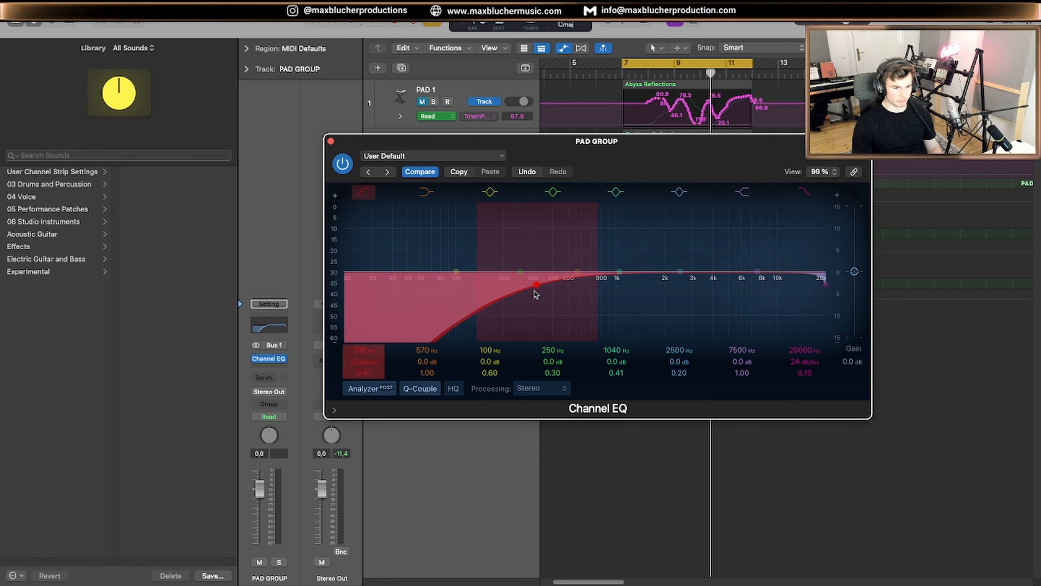
pyautogui.click(330, 141)
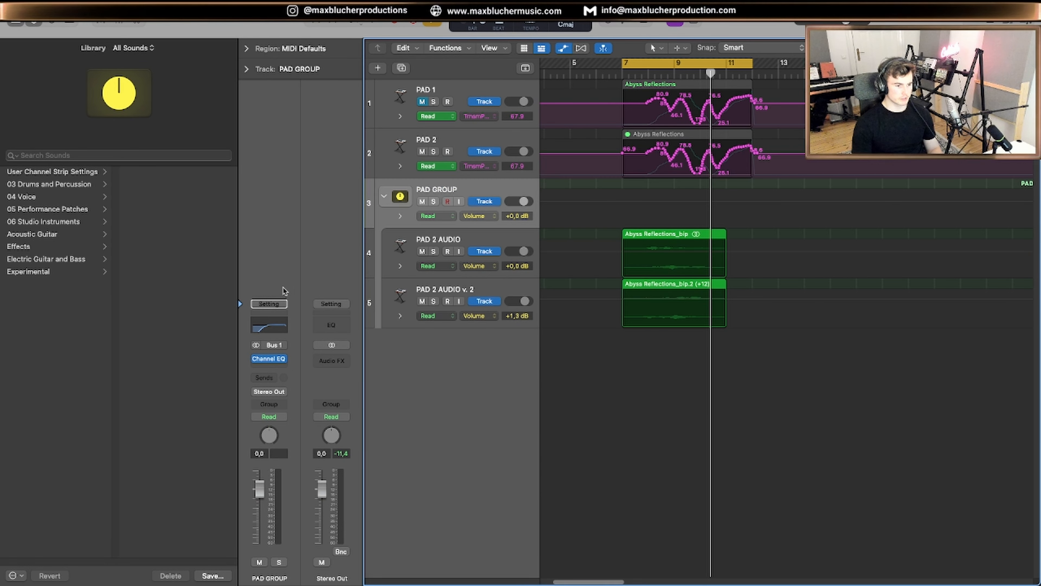
# Insert a stereo Echo on PAD GROUP with a 1/4 dotted note, 82% feedback, 71% dry level and color 32.
pyautogui.click(267, 368)
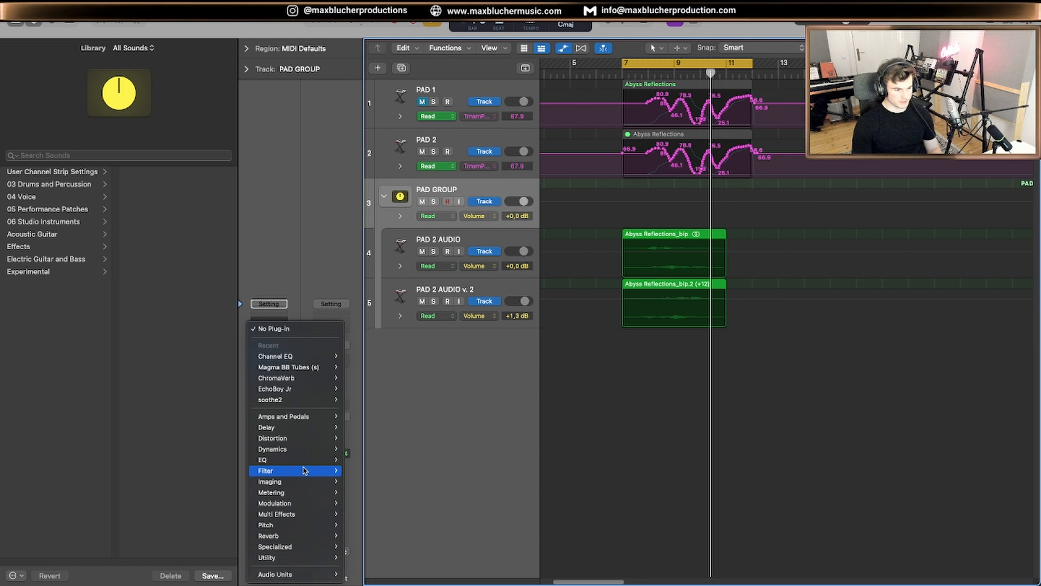
pyautogui.moveTo(303, 427)
pyautogui.moveTo(371, 429)
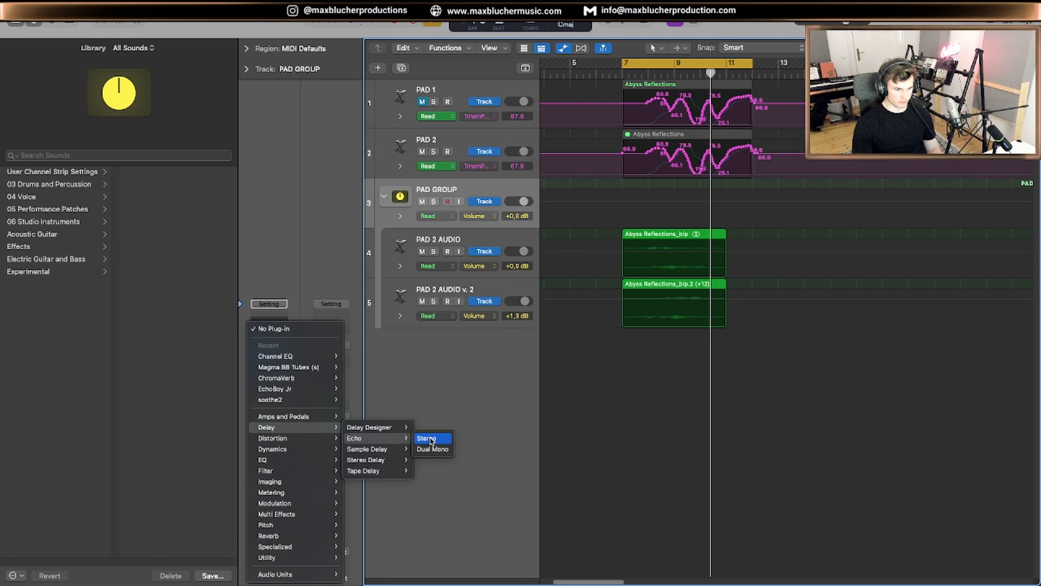
pyautogui.click(430, 439)
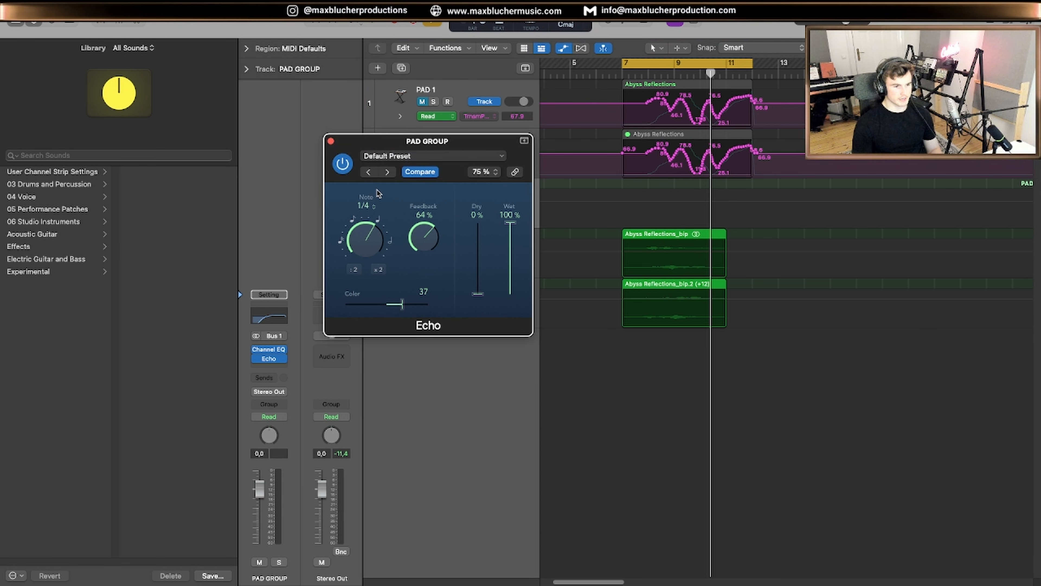
pyautogui.moveTo(377, 178); pyautogui.dragTo(377, 173)
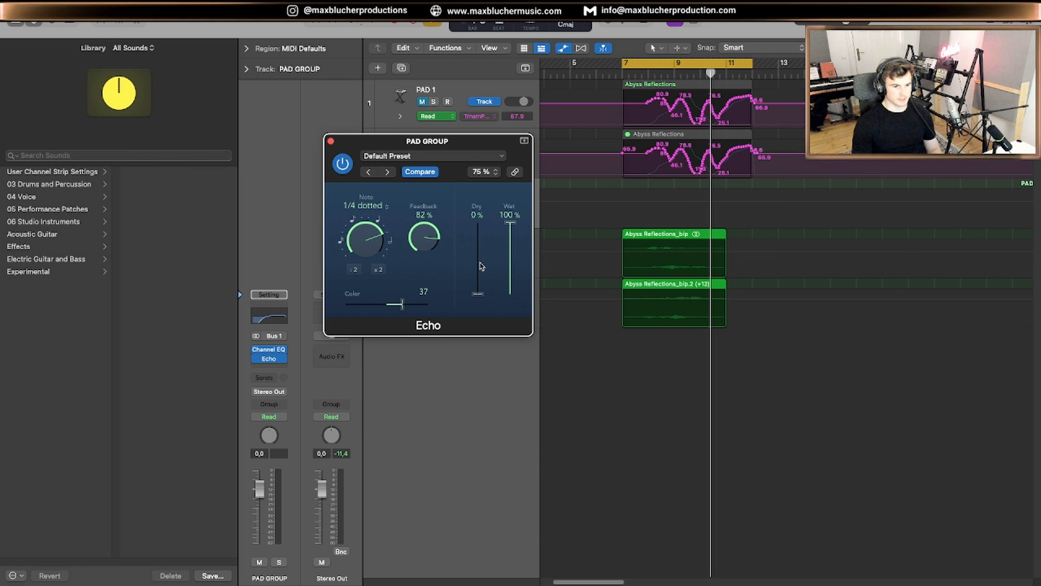
pyautogui.moveTo(480, 263); pyautogui.dragTo(469, 215)
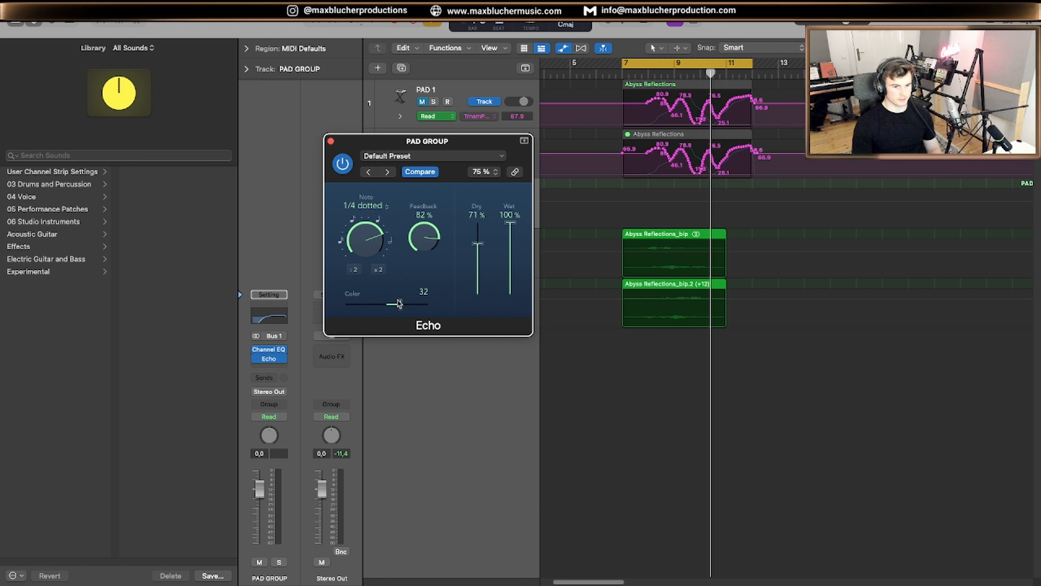
# Play back the pad group through the Echo, switching off the cycle range and closing the plug-in window.
pyautogui.press('space')
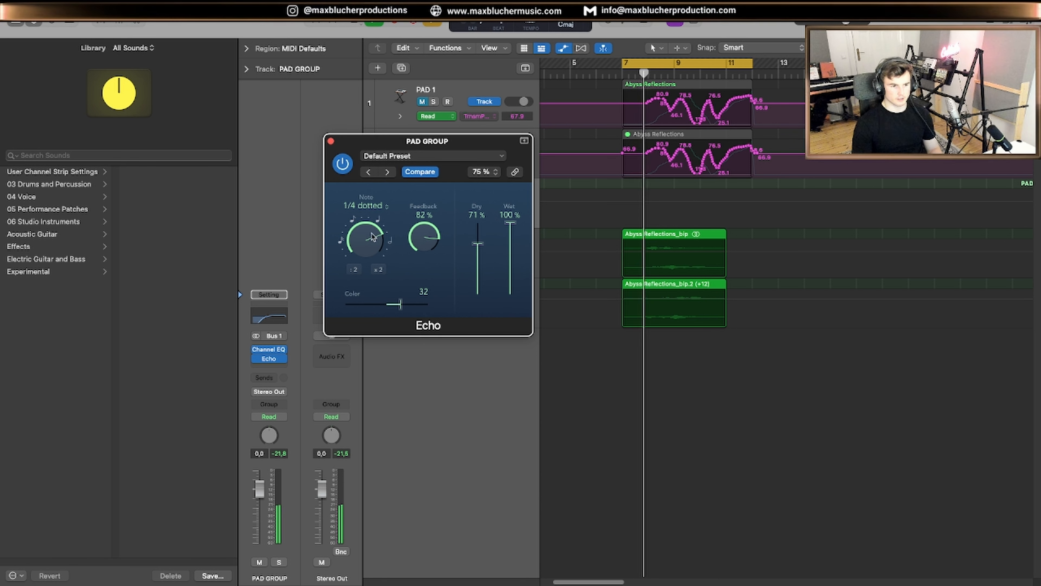
pyautogui.moveTo(412, 235); pyautogui.dragTo(414, 235)
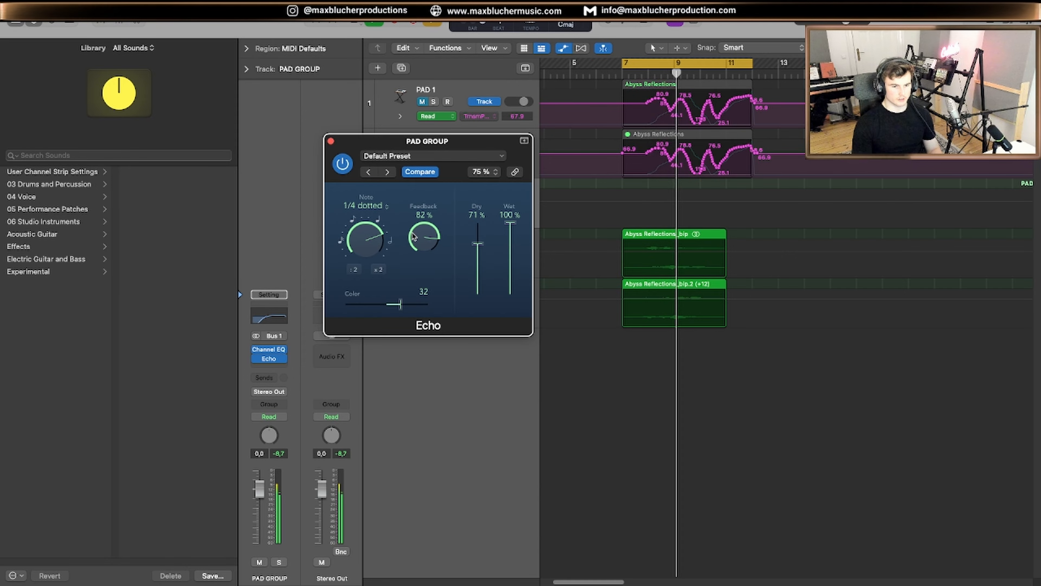
pyautogui.click(669, 68)
pyautogui.click(330, 140)
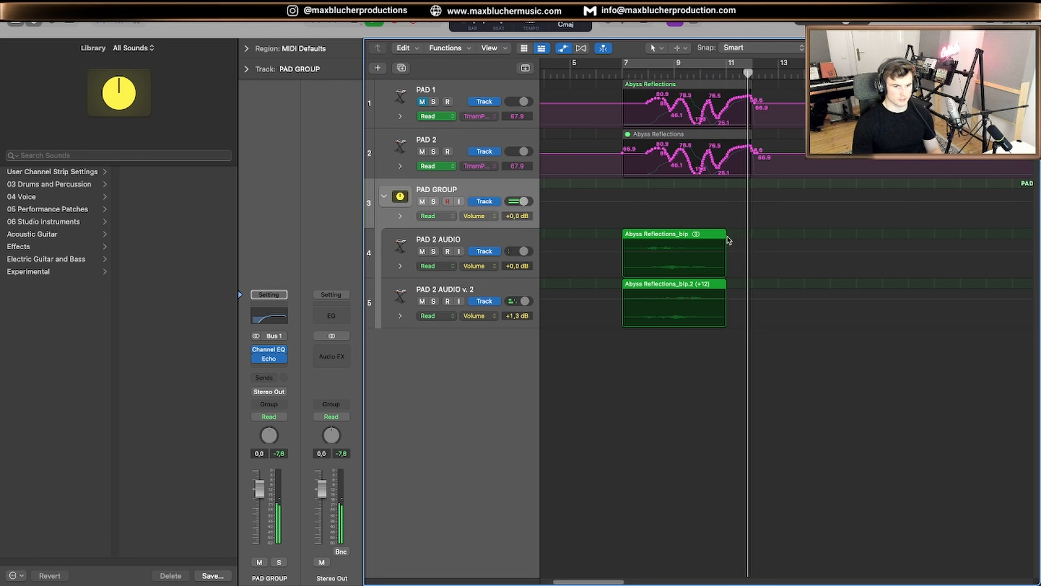
# Add fade-ins and fade-outs to both pad audio regions and shrink the audio editor.
pyautogui.moveTo(733, 233); pyautogui.dragTo(713, 313)
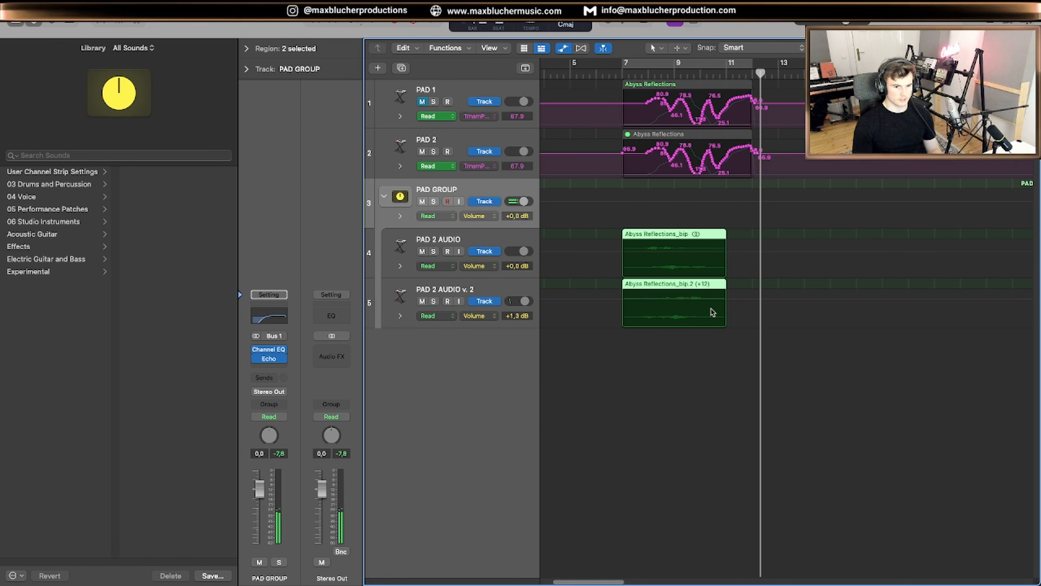
pyautogui.doubleClick(717, 233)
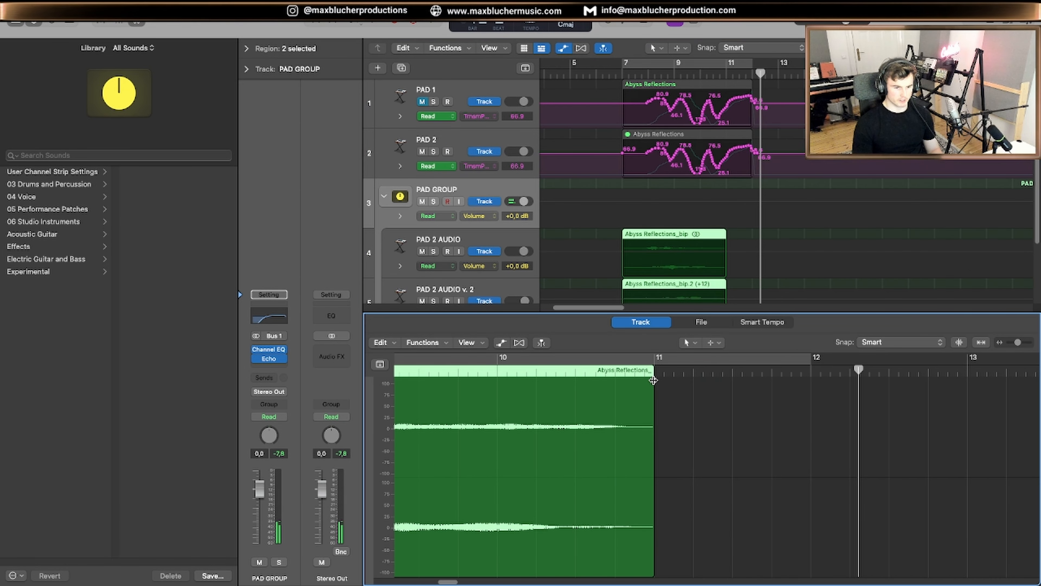
pyautogui.moveTo(654, 380)
pyautogui.mouseDown()
pyautogui.moveTo(580, 378)
pyautogui.moveTo(655, 379)
pyautogui.mouseUp()
pyautogui.hscroll(-10, 593, 372)
pyautogui.moveTo(737, 232); pyautogui.dragTo(611, 503)
# Bounce the two faded pad regions in place to a new audio track, muting the source regions.
pyautogui.rightClick(684, 233)
pyautogui.click(729, 242)
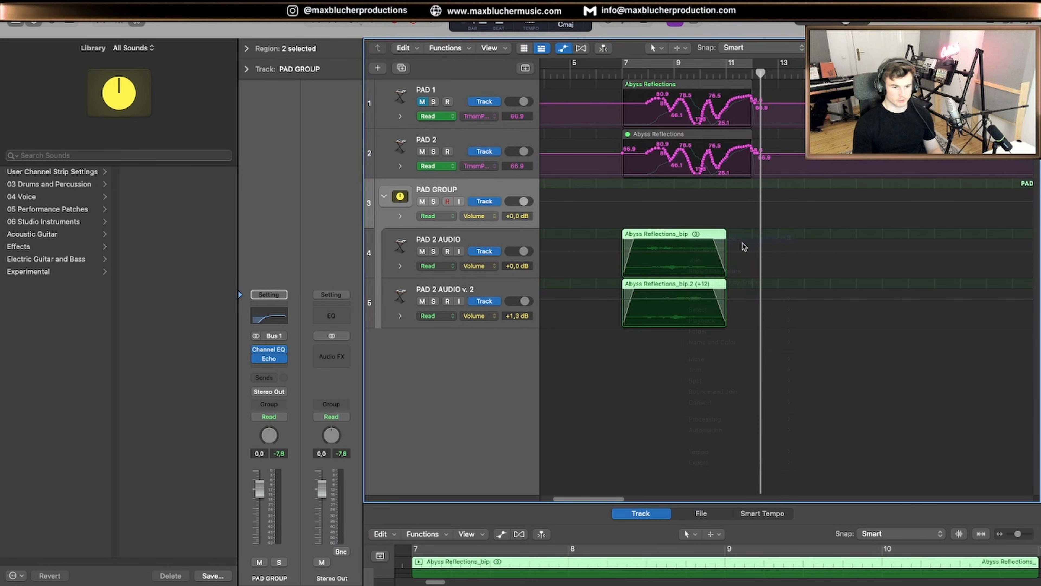
pyautogui.press('Return')
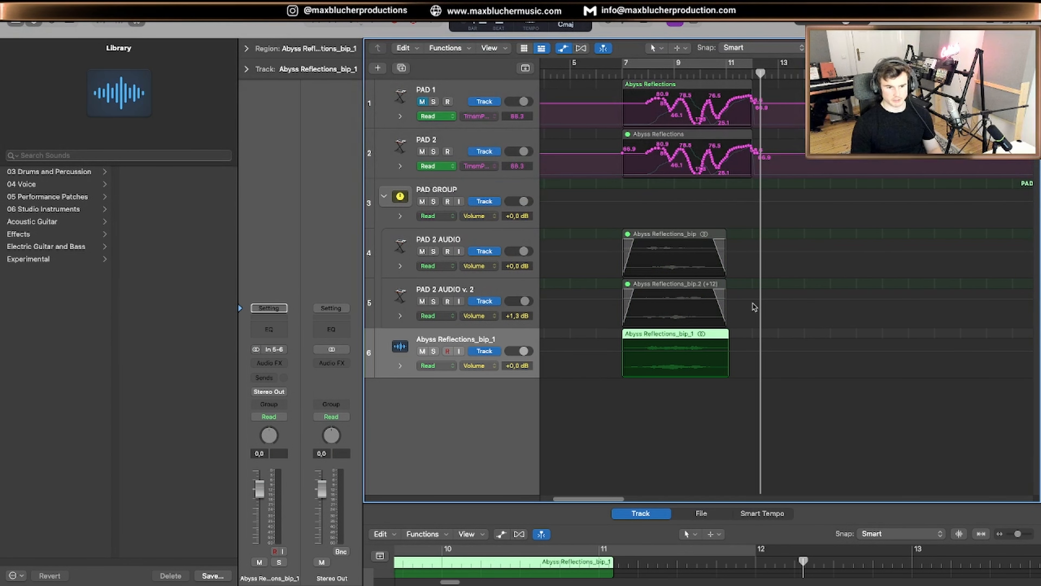
# Enable the cycle range over bars 7 to 12 and lower the new bounced track to -5.1 dB during playback.
pyautogui.click(702, 345)
pyautogui.click(635, 63)
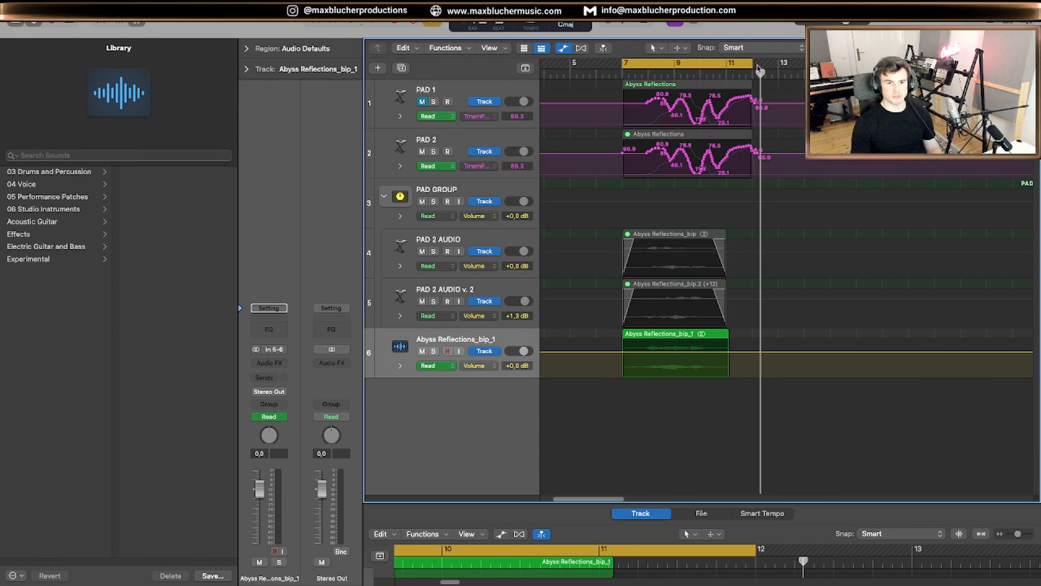
pyautogui.press('space')
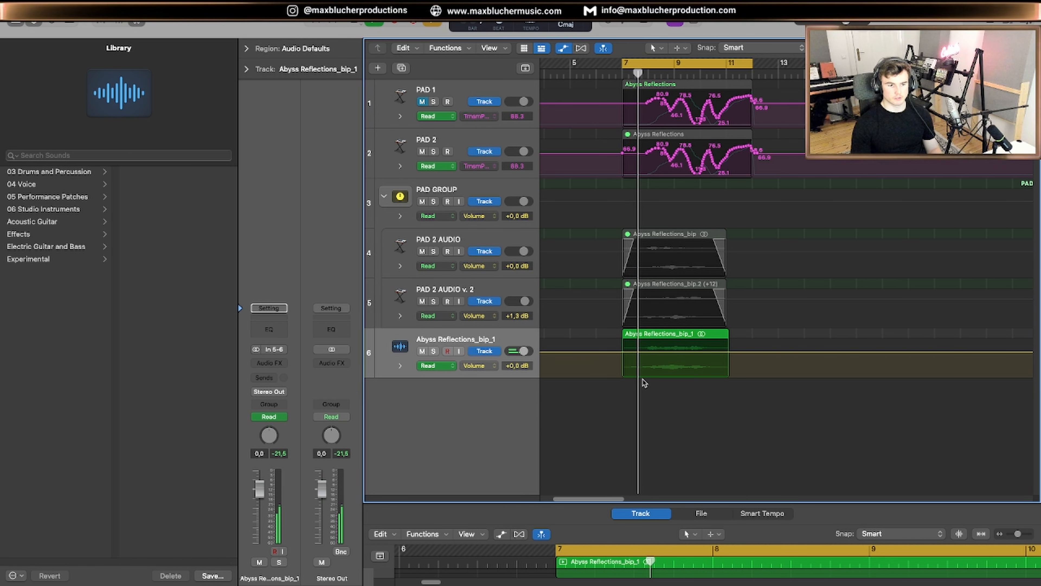
pyautogui.moveTo(529, 376); pyautogui.dragTo(527, 426)
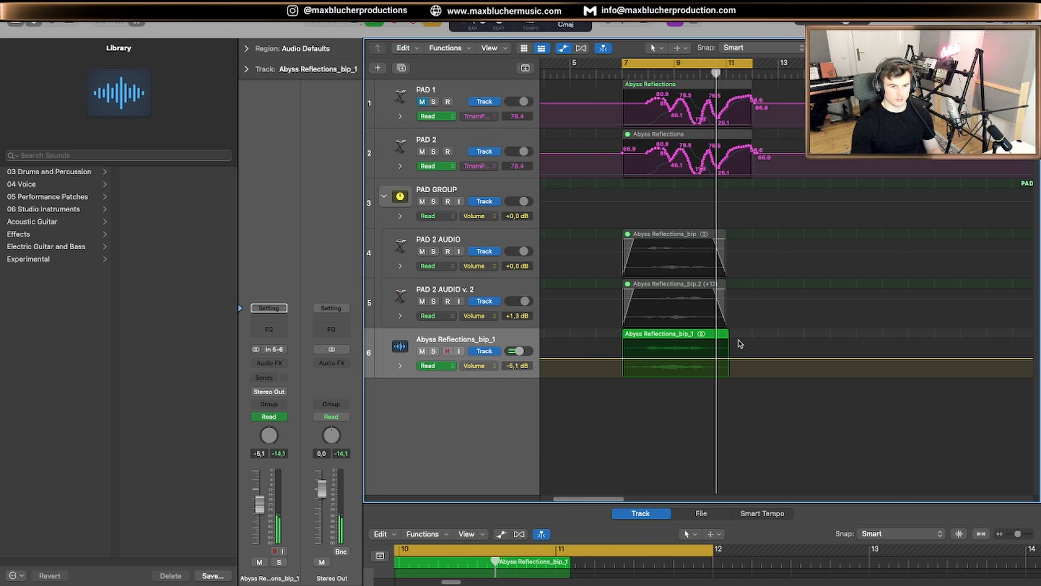
# Transpose the new bounced region up 12 semitones and play it back.
pyautogui.click(644, 337)
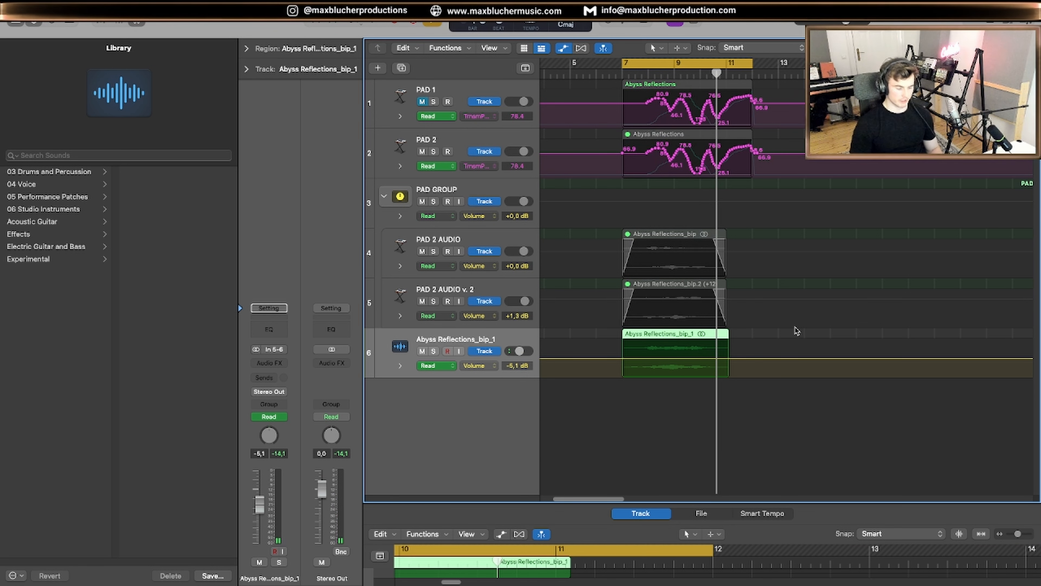
pyautogui.press('space')
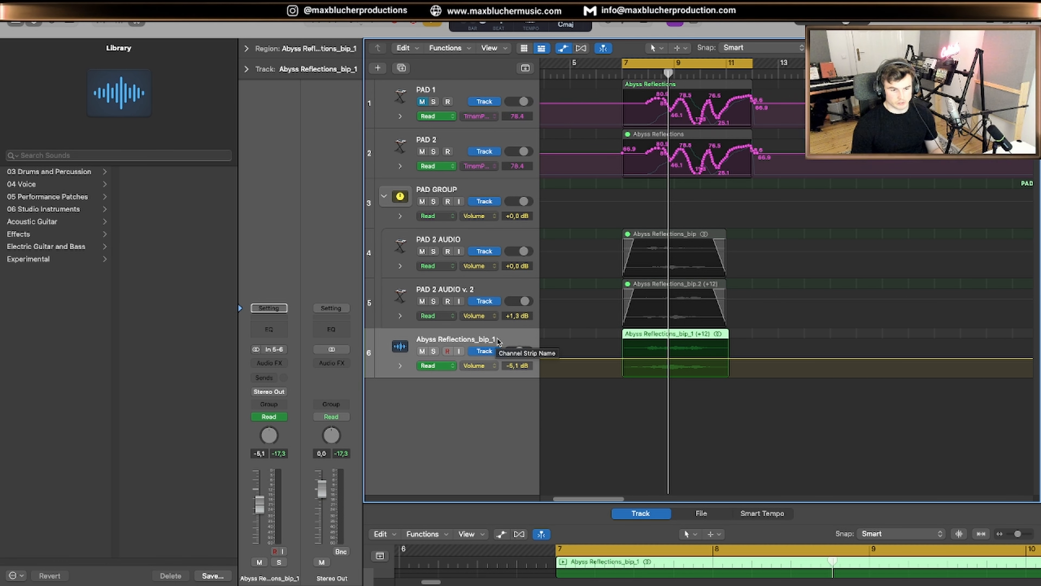
# Insert a stereo ChromaVerb with the Vocal Ambience preset on the bounced track and low-cut its output EQ at about 690 Hz.
pyautogui.click(269, 363)
pyautogui.moveTo(308, 422)
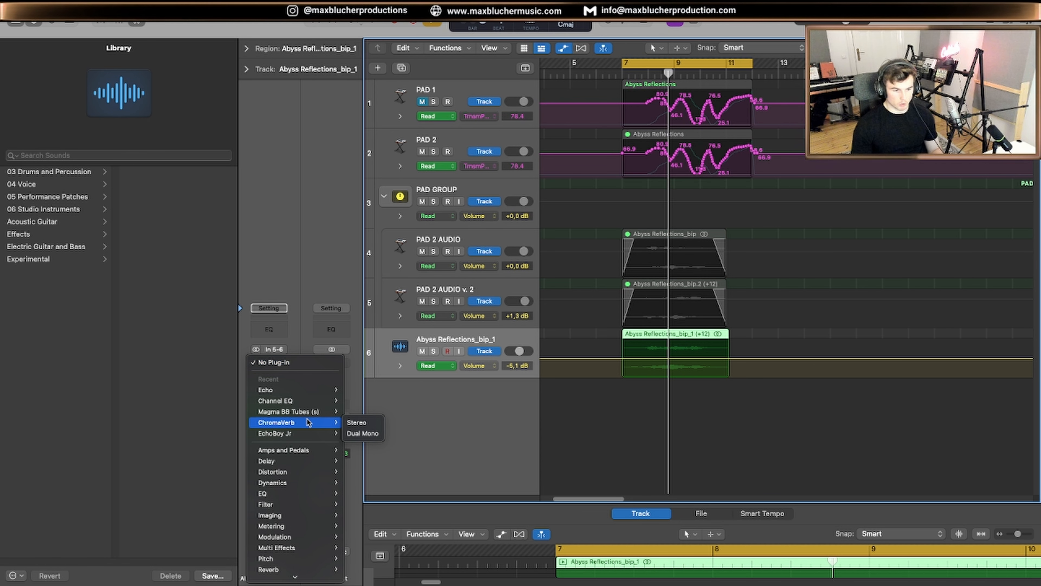
pyautogui.click(375, 422)
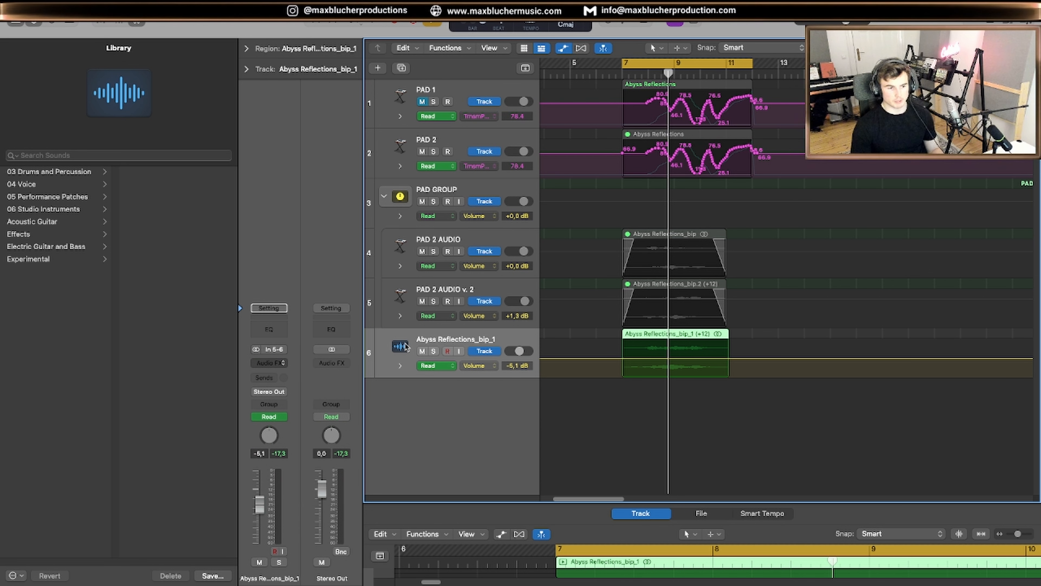
pyautogui.click(388, 172)
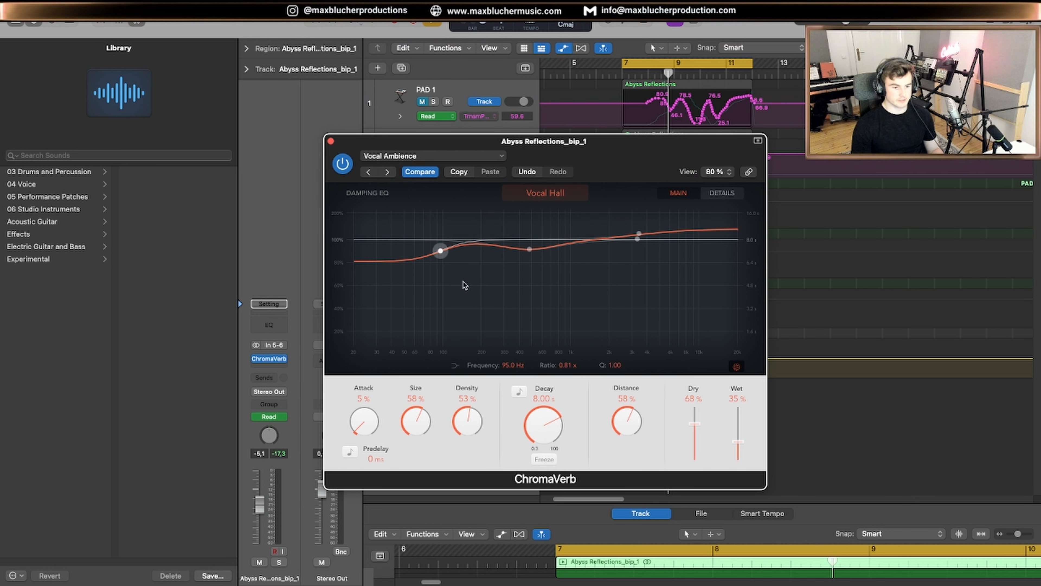
pyautogui.click(725, 195)
pyautogui.moveTo(547, 291); pyautogui.dragTo(551, 295)
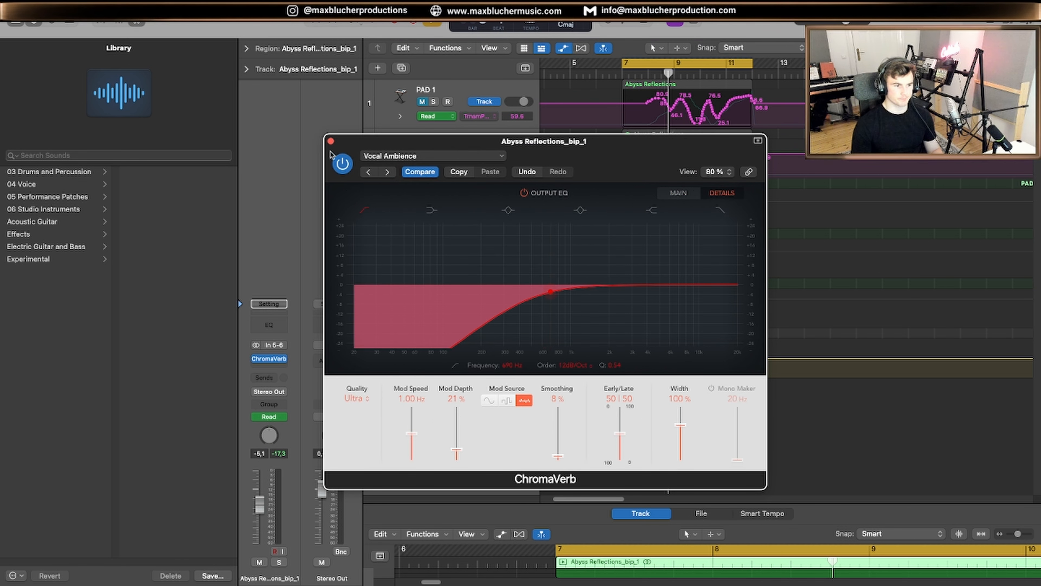
# Set ChromaVerb to 45% size, 43% density, 33 s decay, 0% dry and 100% wet, then close it and play back.
pyautogui.click(675, 193)
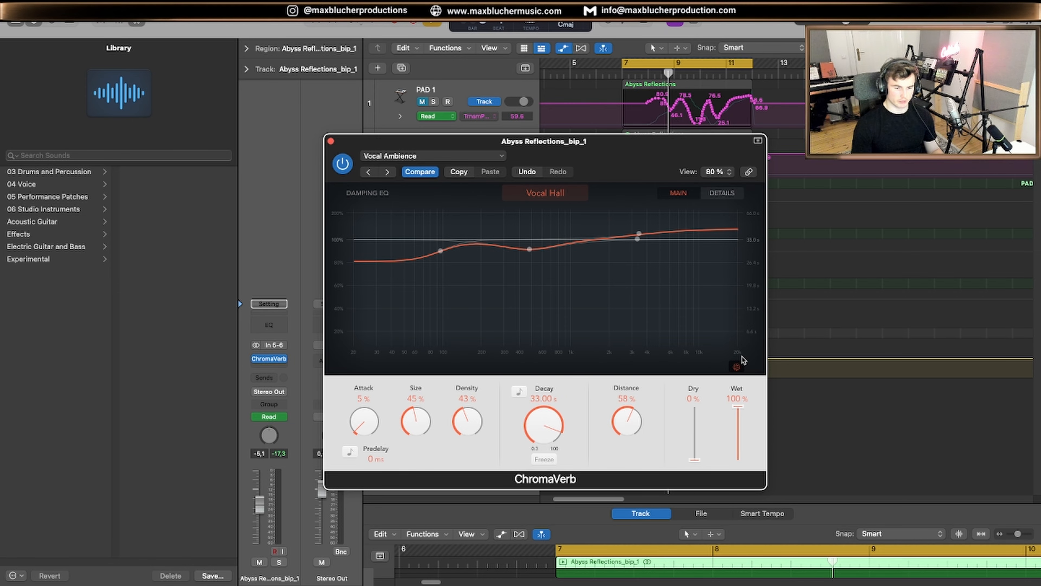
pyautogui.click(713, 192)
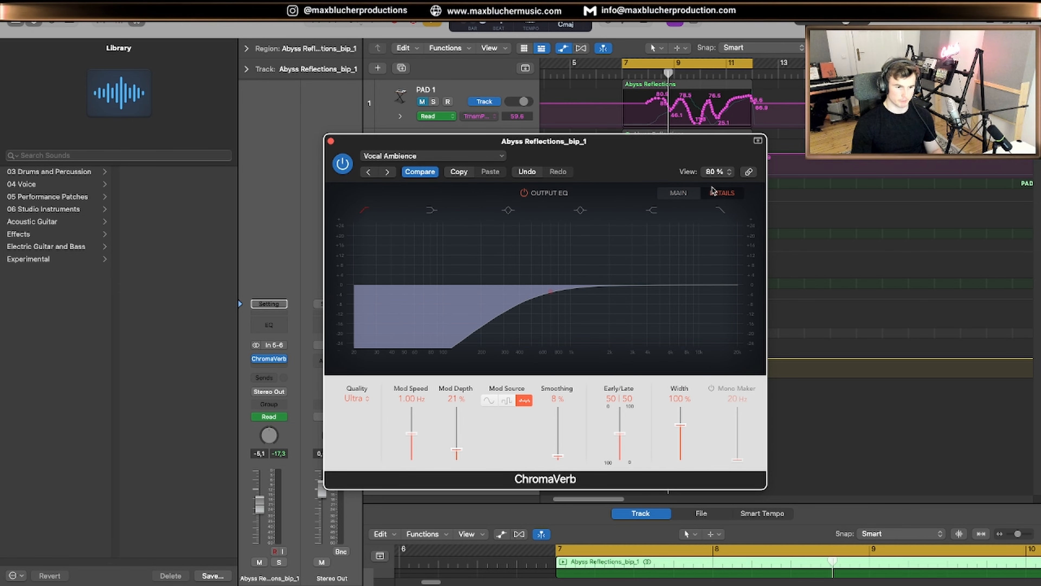
pyautogui.click(331, 140)
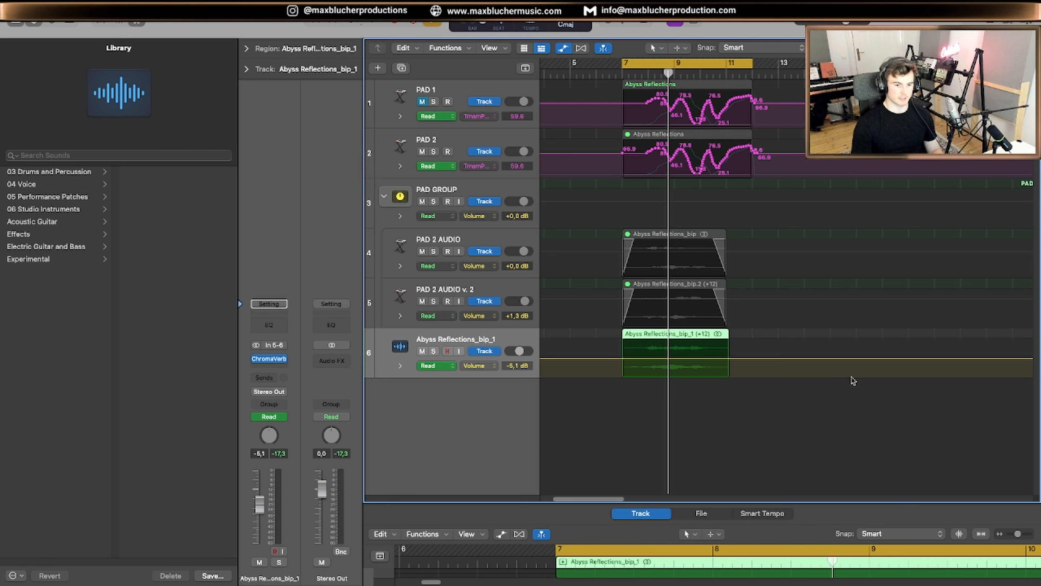
pyautogui.press('space')
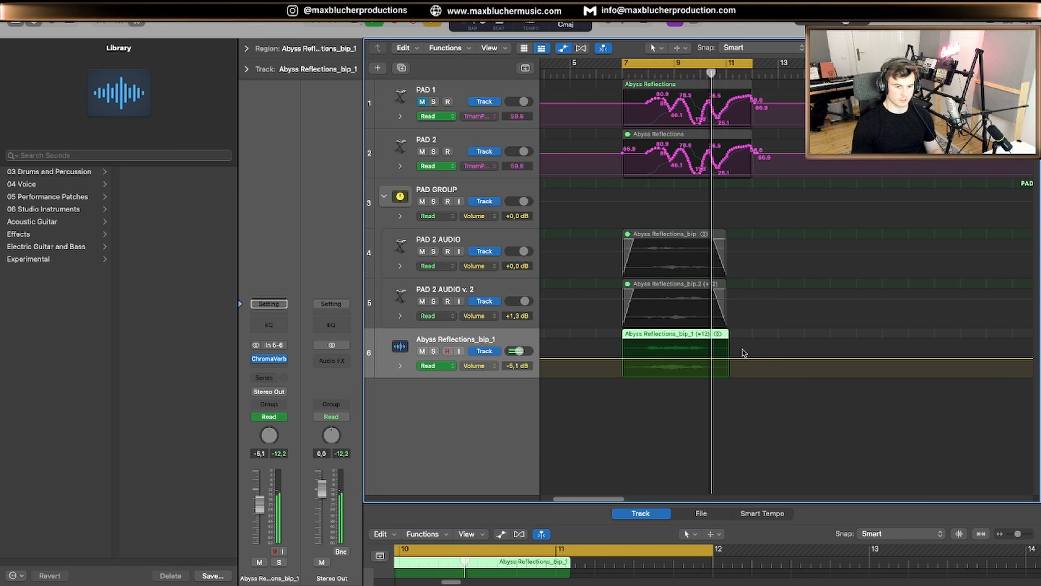
# Stop playback, turn off the cycle range and bounce the transposed bip_1 region in place onto a new track.
pyautogui.press('space')
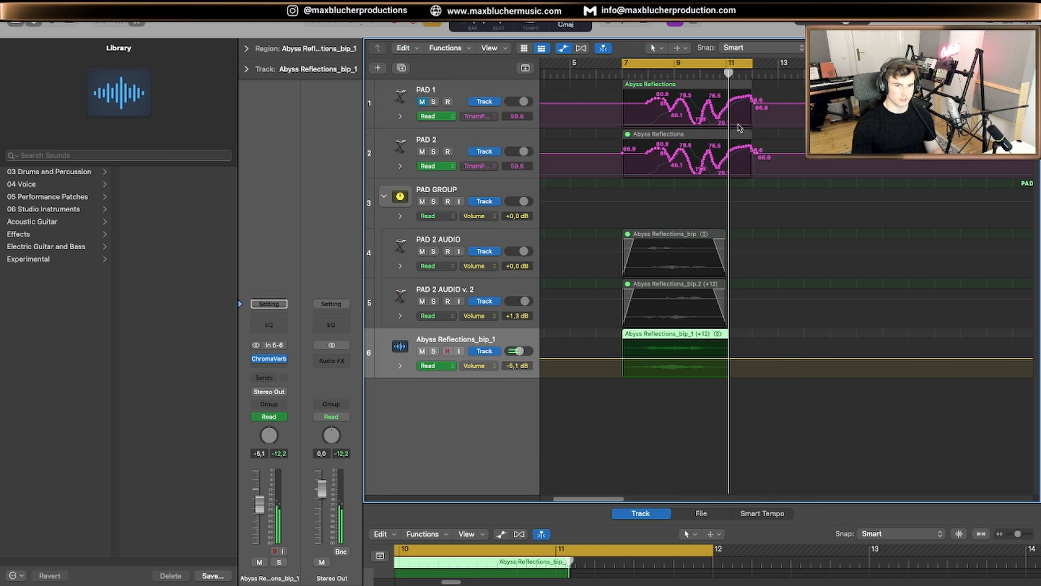
pyautogui.click(727, 64)
pyautogui.rightClick(694, 340)
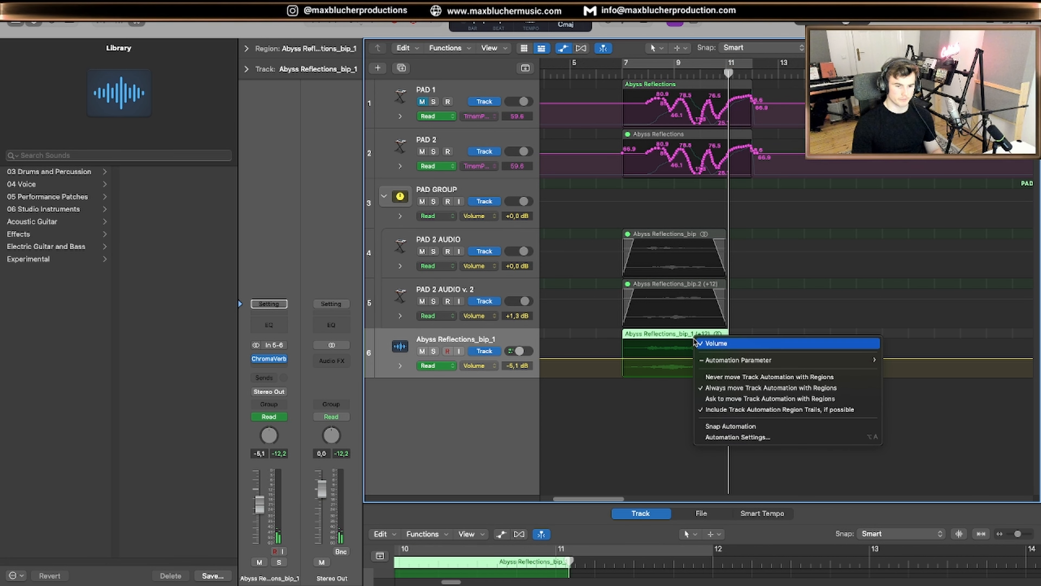
pyautogui.rightClick(673, 334)
pyautogui.click(673, 333)
pyautogui.rightClick(674, 334)
pyautogui.click(693, 339)
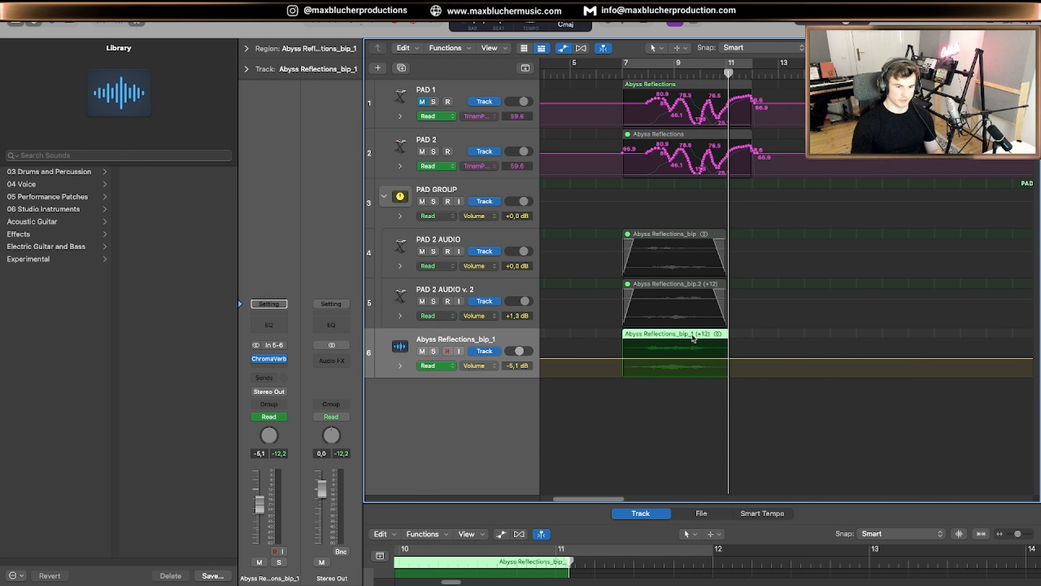
pyautogui.press('Return')
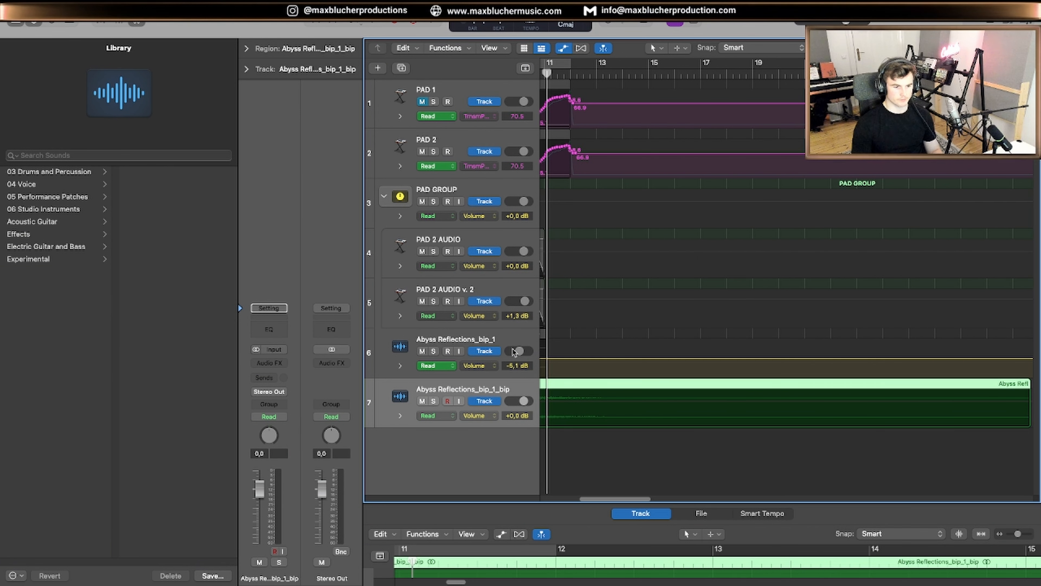
# Rename the source track FINAL PAD and the newly bounced track FINAL PAD EXTENDED.
pyautogui.doubleClick(482, 340)
pyautogui.write('FlNAL PAD')
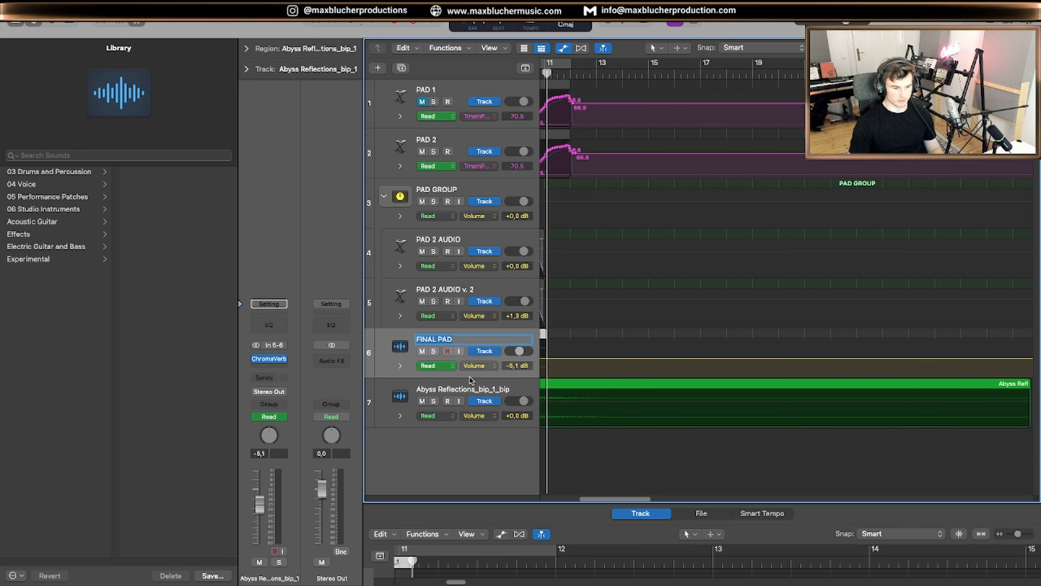
pyautogui.press('Tab')
pyautogui.write('FINAL PAD')
pyautogui.write('EXTEN')
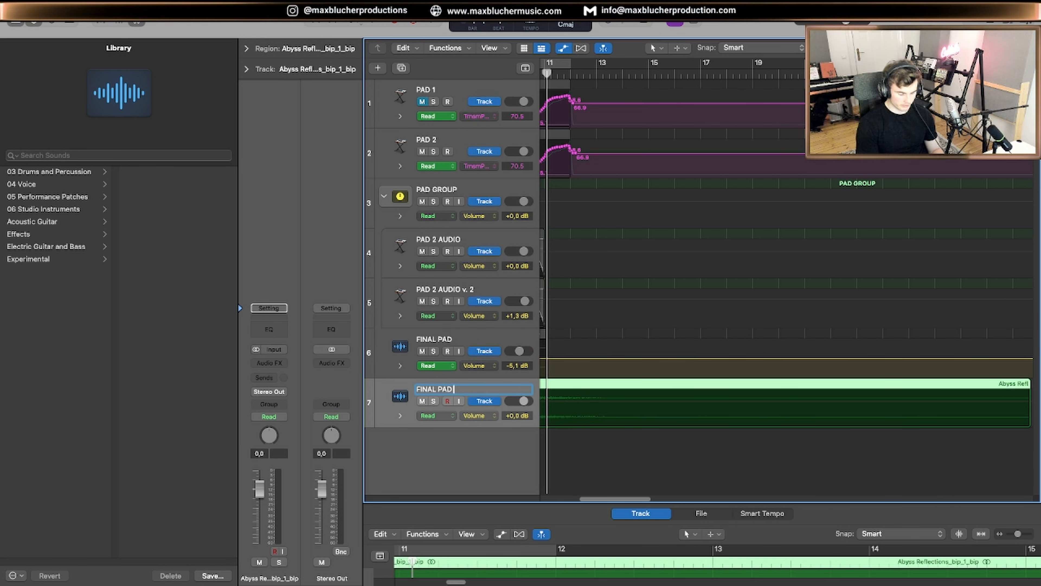
pyautogui.write('DED')
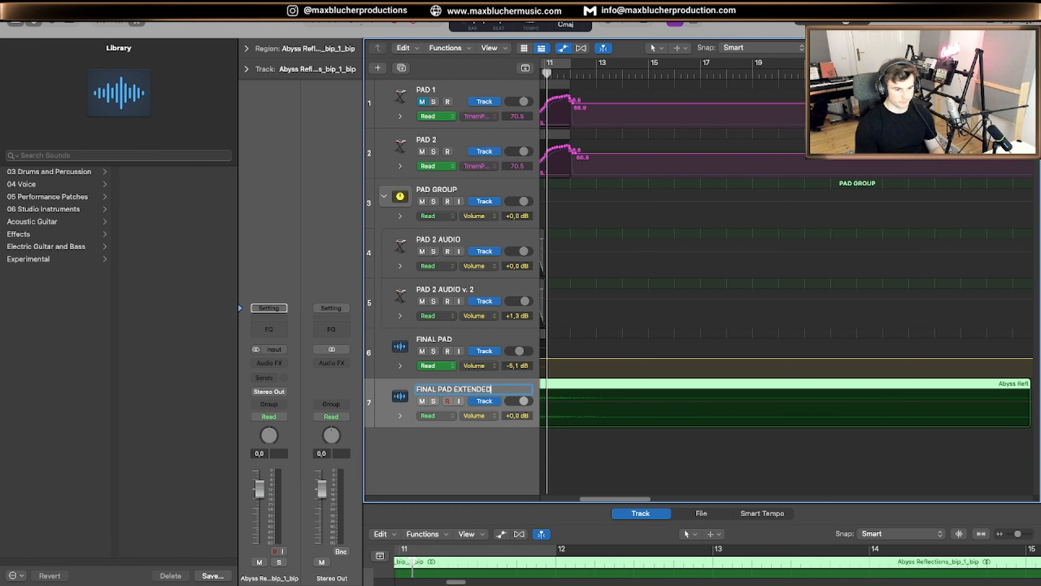
pyautogui.click(512, 462)
# Play back the long tail of the FINAL PAD EXTENDED region from bar 13 to look for a section to loop.
pyautogui.moveTo(624, 498); pyautogui.dragTo(513, 498)
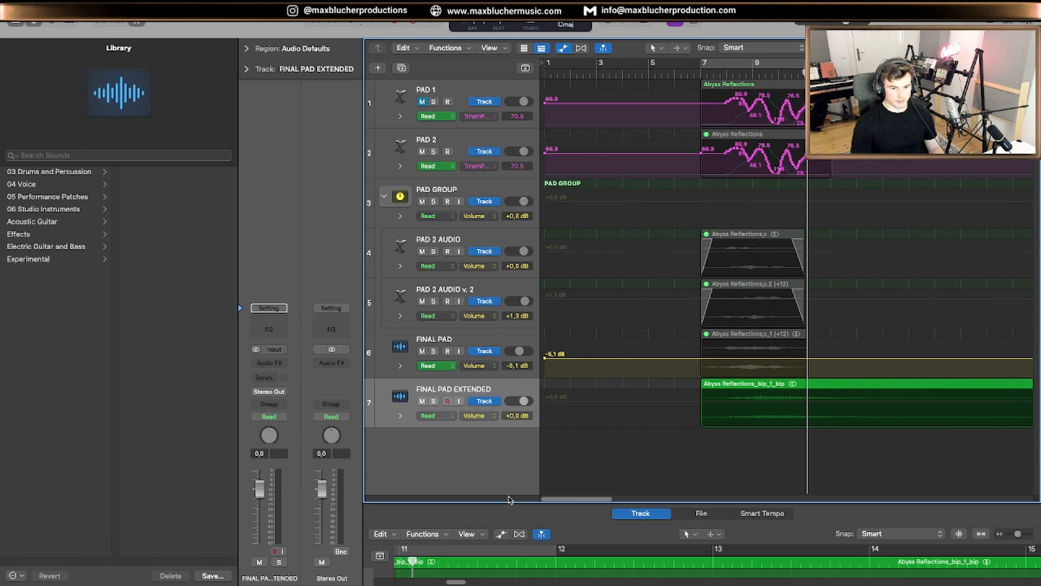
pyautogui.moveTo(807, 73); pyautogui.dragTo(858, 73)
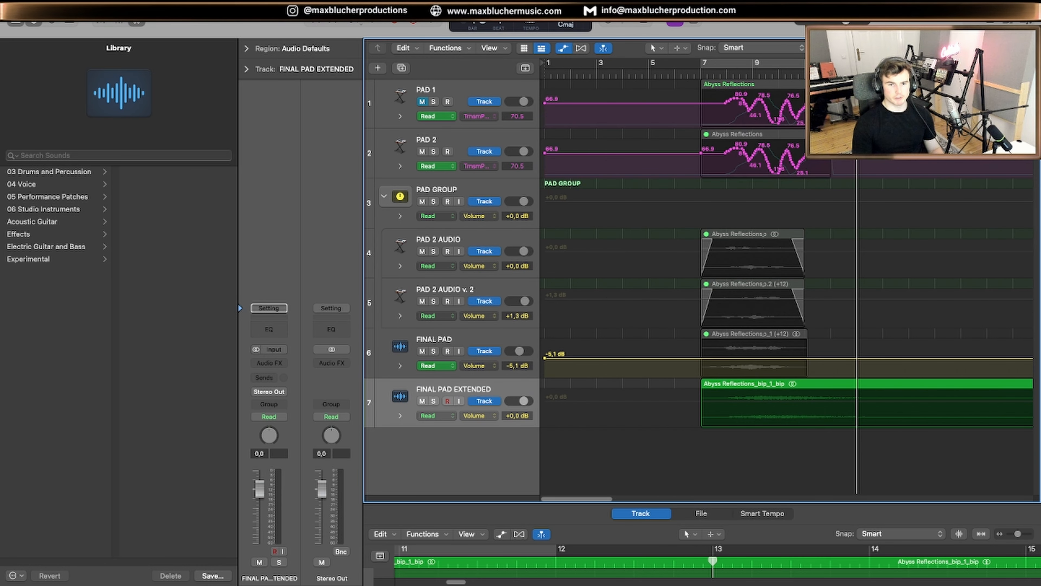
pyautogui.press('space')
pyautogui.press('super+Left')
pyautogui.press('super+Left')
pyautogui.press('super+Left')
pyautogui.press('super+Left')
pyautogui.press('super+Left')
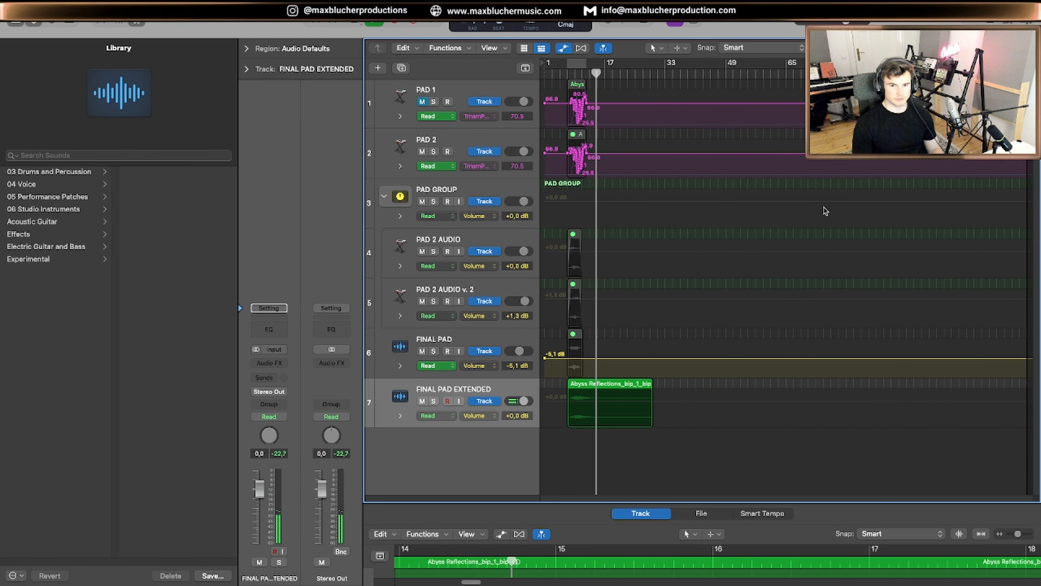
pyautogui.press('super+Right')
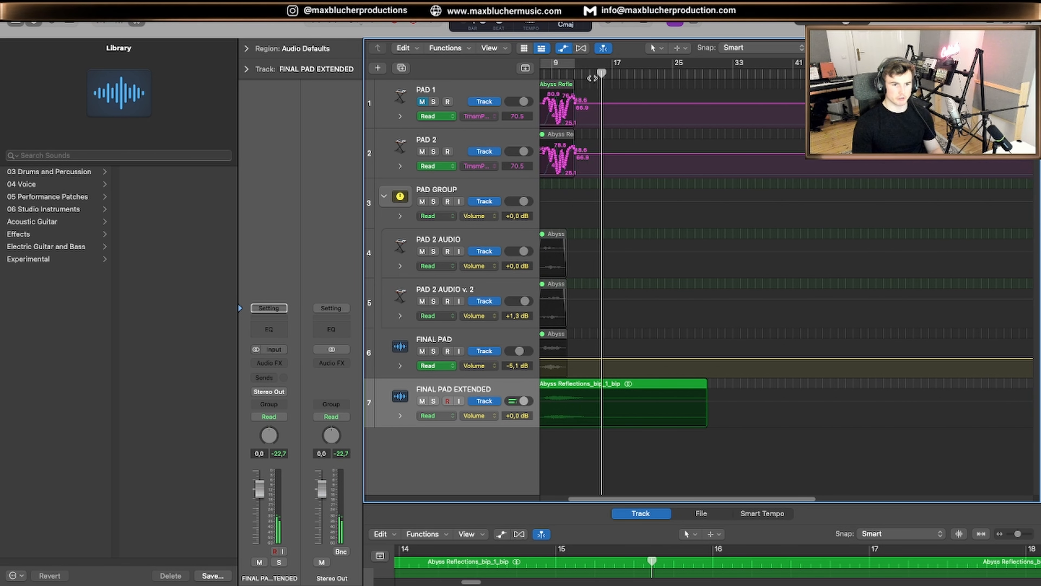
pyautogui.press('space')
# Split the FINAL PAD EXTENDED region at bars 14 and 17 and move the middle piece to a new track at bar 1.
pyautogui.click(600, 382)
pyautogui.press('super+t')
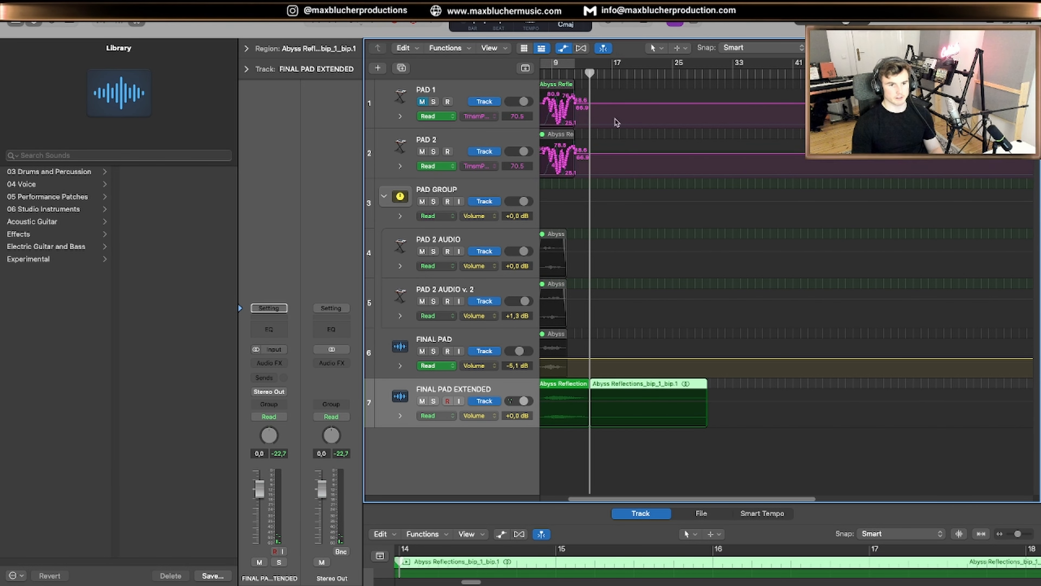
pyautogui.click(613, 76)
pyautogui.press('super+t')
pyautogui.hscroll(-3, 637, 465)
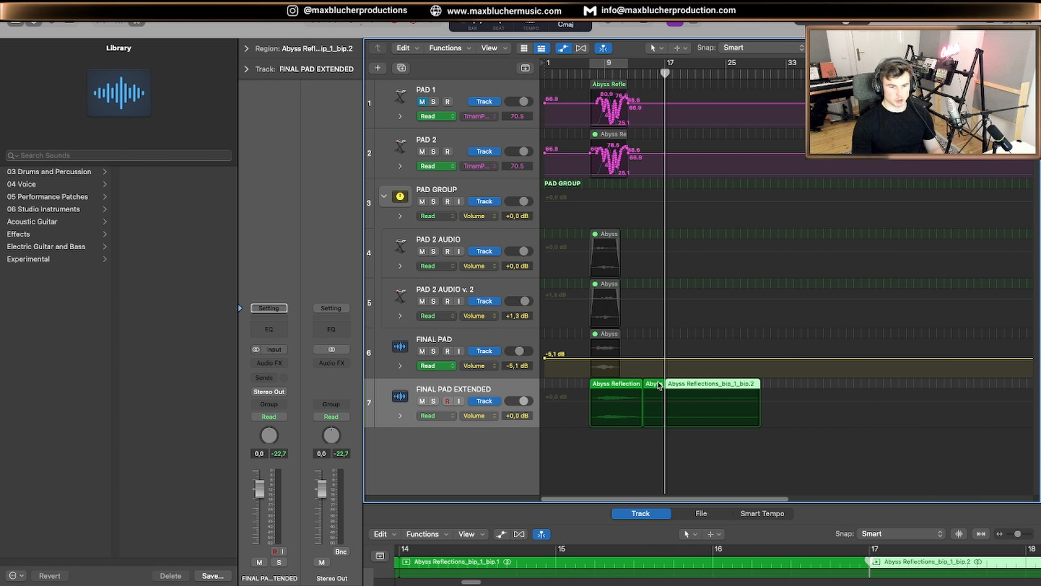
pyautogui.click(657, 386)
pyautogui.moveTo(656, 386); pyautogui.dragTo(552, 432)
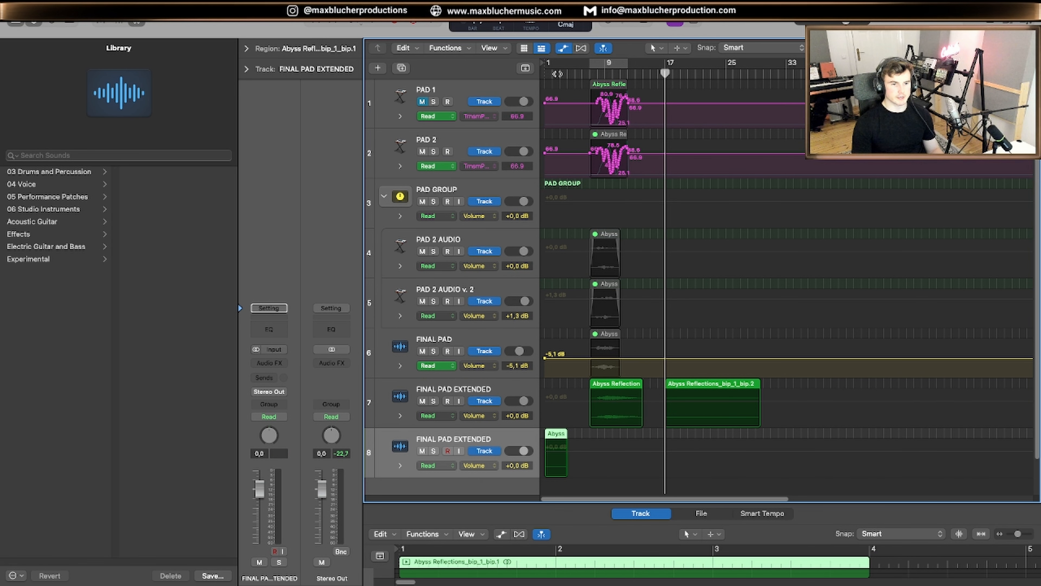
# Shorten the moved piece to two bars and repeat it so that seven copies fill bars 1 to 15.
pyautogui.click(558, 74)
pyautogui.press('super+Right')
pyautogui.press('super+Right')
pyautogui.hscroll(-2, 822, 149)
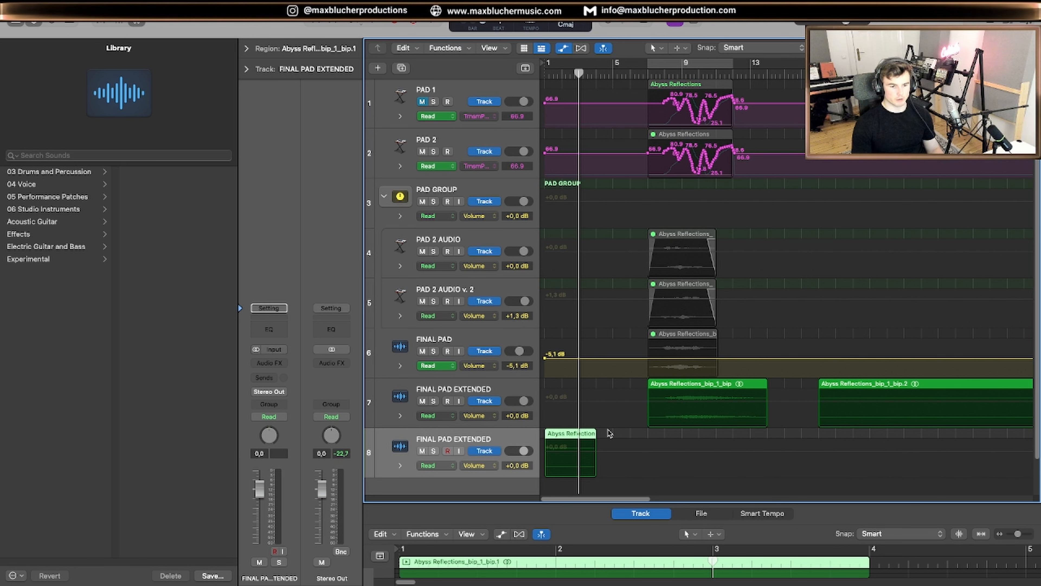
pyautogui.press('super+r')
pyautogui.press('super+r')
pyautogui.press('super+r')
pyautogui.press('super+r')
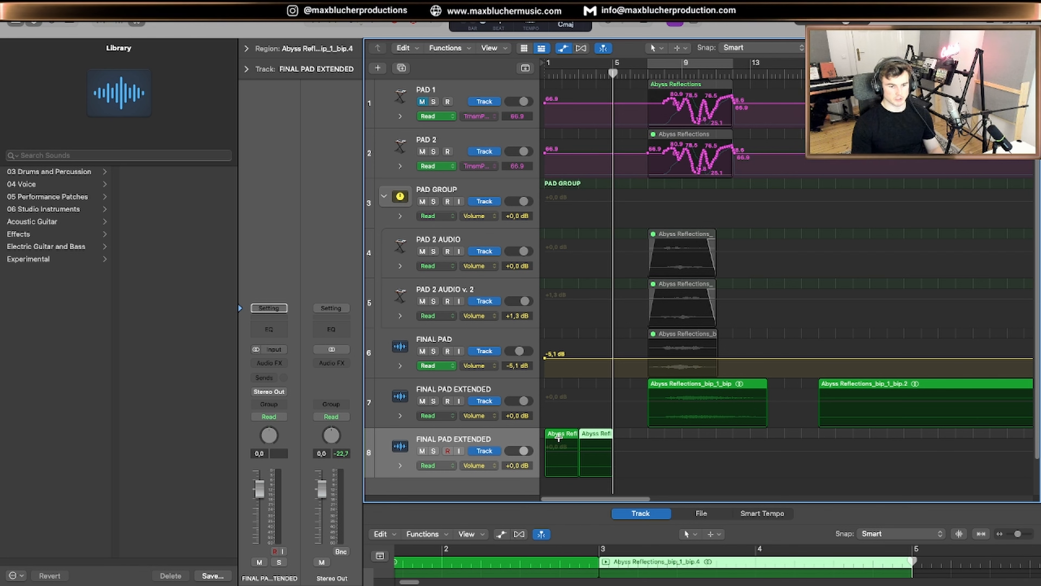
pyautogui.press('super+r')
pyautogui.press('super+r')
# Select all seven repeated pieces and add short crossfades at their joints in an enlarged audio editor.
pyautogui.moveTo(814, 446); pyautogui.dragTo(565, 438)
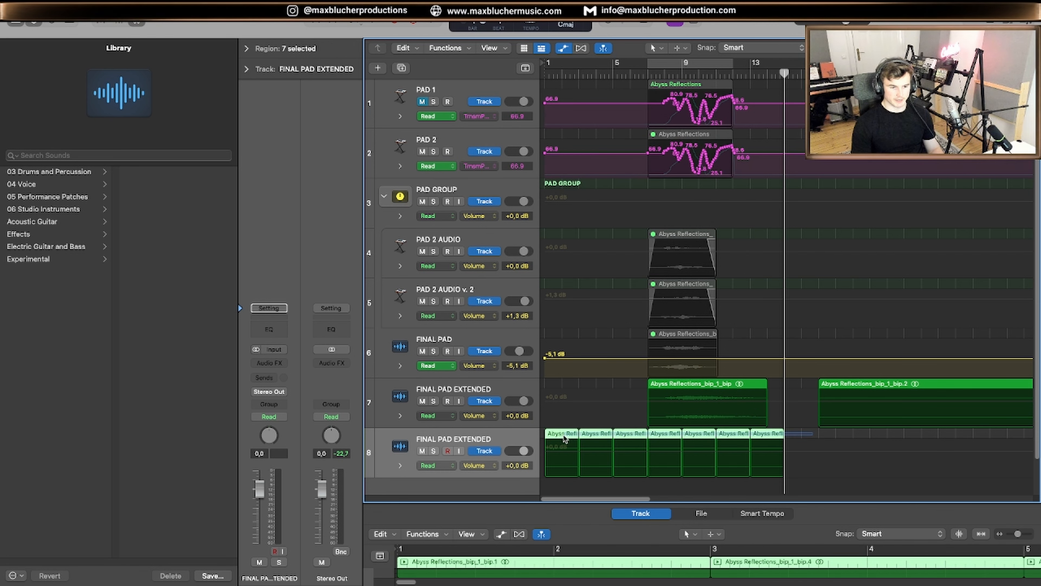
pyautogui.press('e')
pyautogui.press('e')
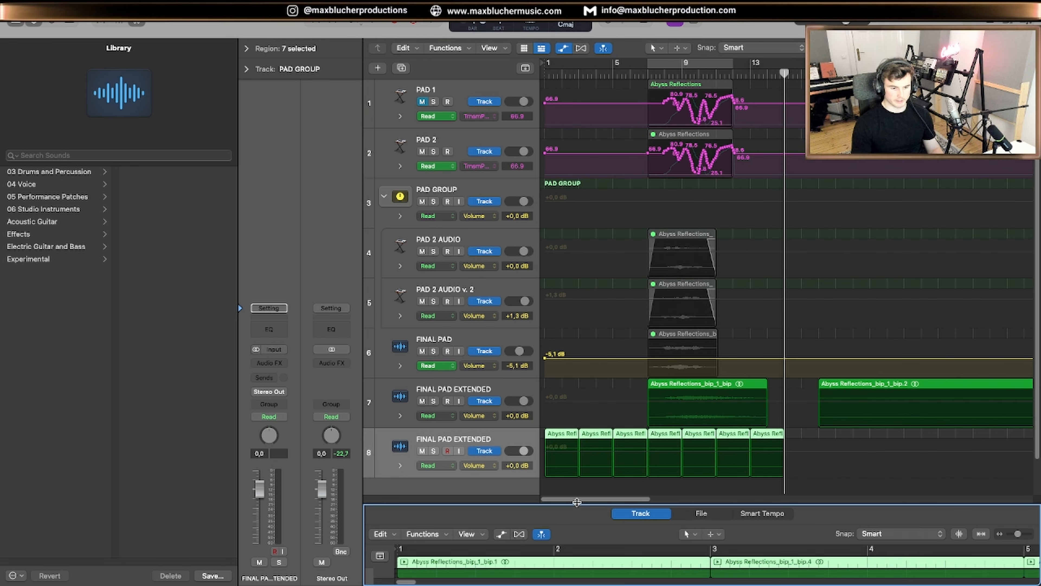
pyautogui.moveTo(577, 502); pyautogui.dragTo(579, 306)
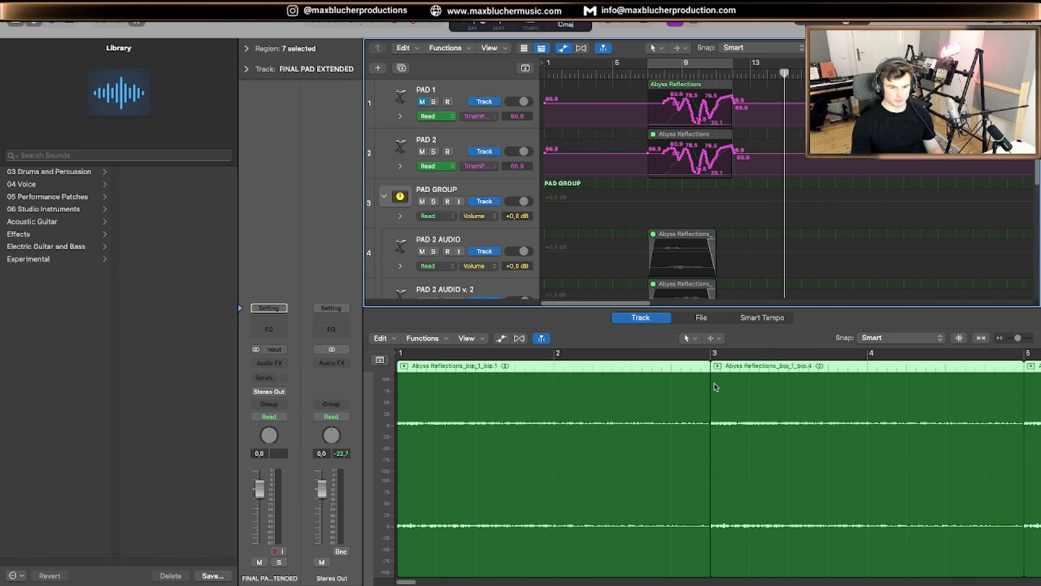
pyautogui.moveTo(709, 381); pyautogui.dragTo(717, 382)
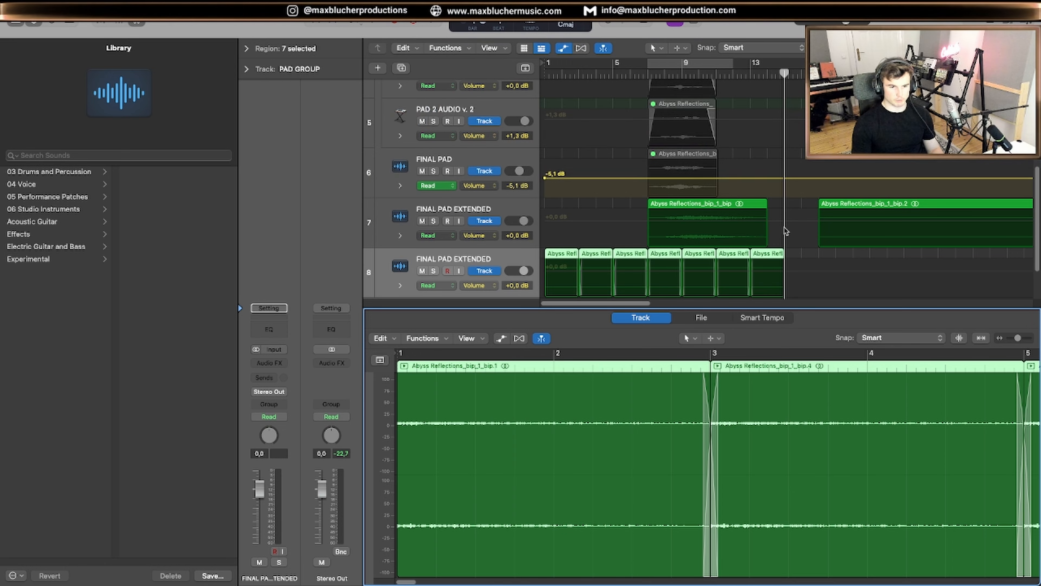
# Mute the original FINAL PAD EXTENDED track, play the crossfaded loop from about bar 2 and shrink the audio editor.
pyautogui.click(422, 220)
pyautogui.moveTo(557, 72); pyautogui.dragTo(566, 72)
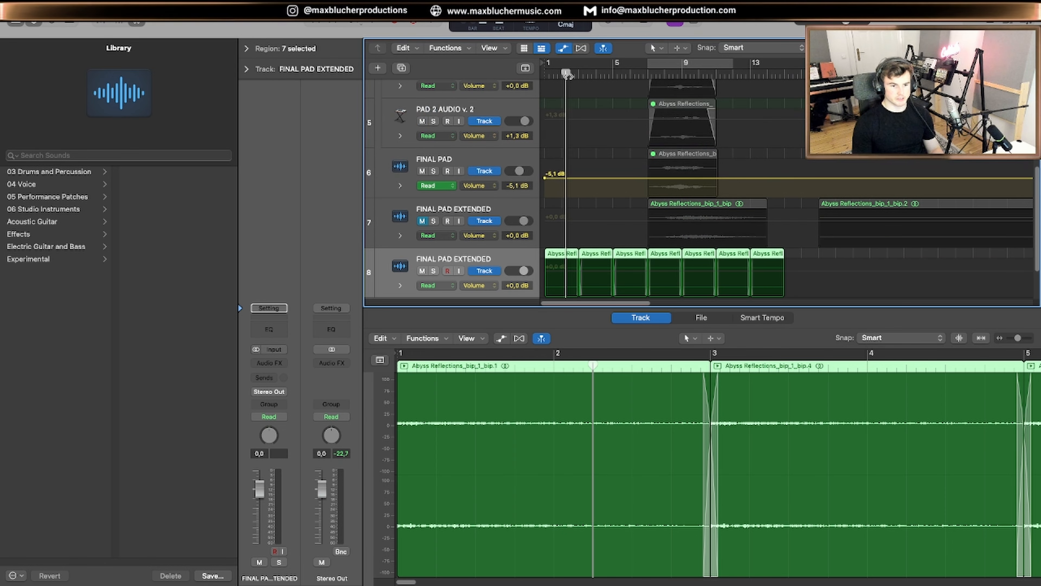
pyautogui.press('space')
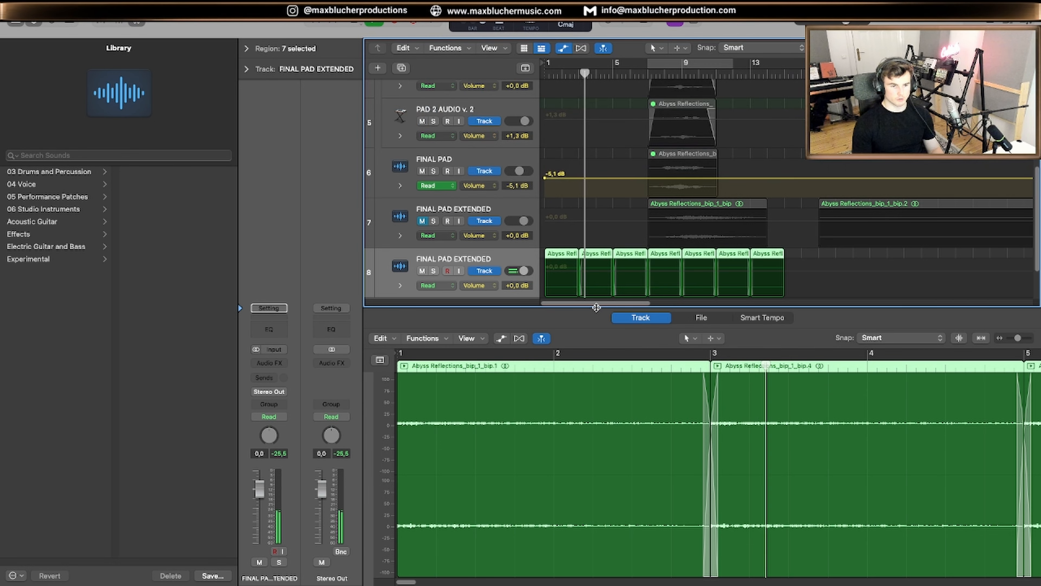
pyautogui.moveTo(599, 310); pyautogui.dragTo(599, 445)
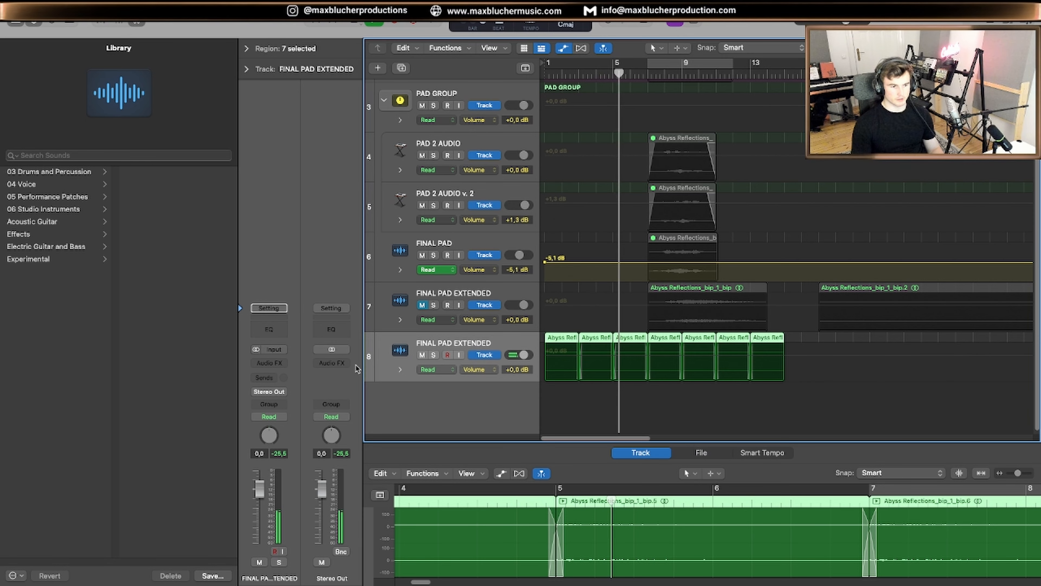
# Add a Channel EQ to the looped track with a 214 Hz, 12 dB/Oct low cut and a 715 Hz, 24 dB/Oct high cut.
pyautogui.click(270, 329)
pyautogui.moveTo(817, 306); pyautogui.dragTo(595, 303)
pyautogui.click(359, 194)
pyautogui.moveTo(363, 260); pyautogui.dragTo(517, 289)
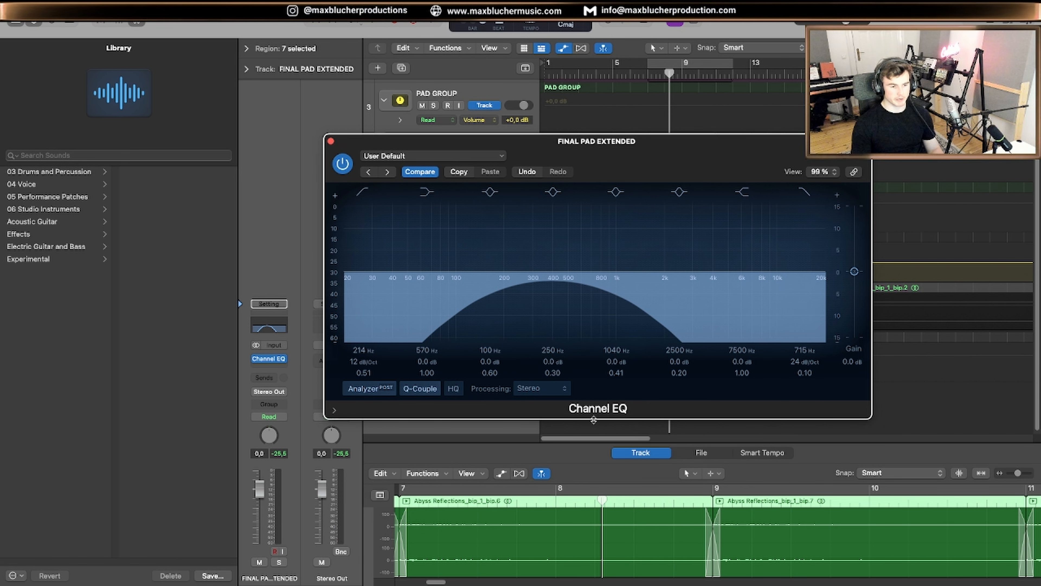
pyautogui.click(331, 142)
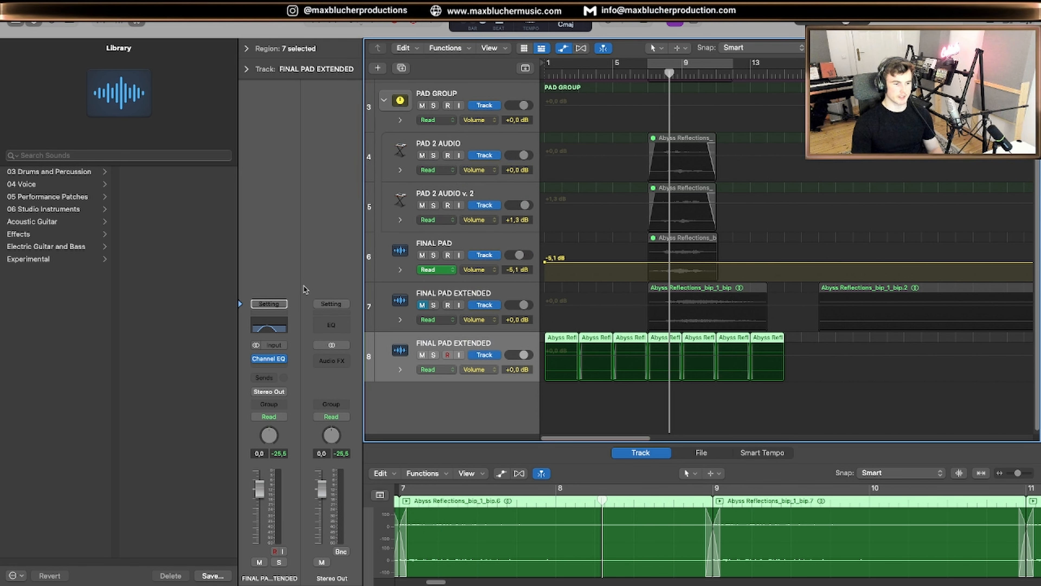
# Insert a stereo Phaser after the EQ on the looped track and choose the 10 Stage Phaser preset during playback.
pyautogui.click(263, 366)
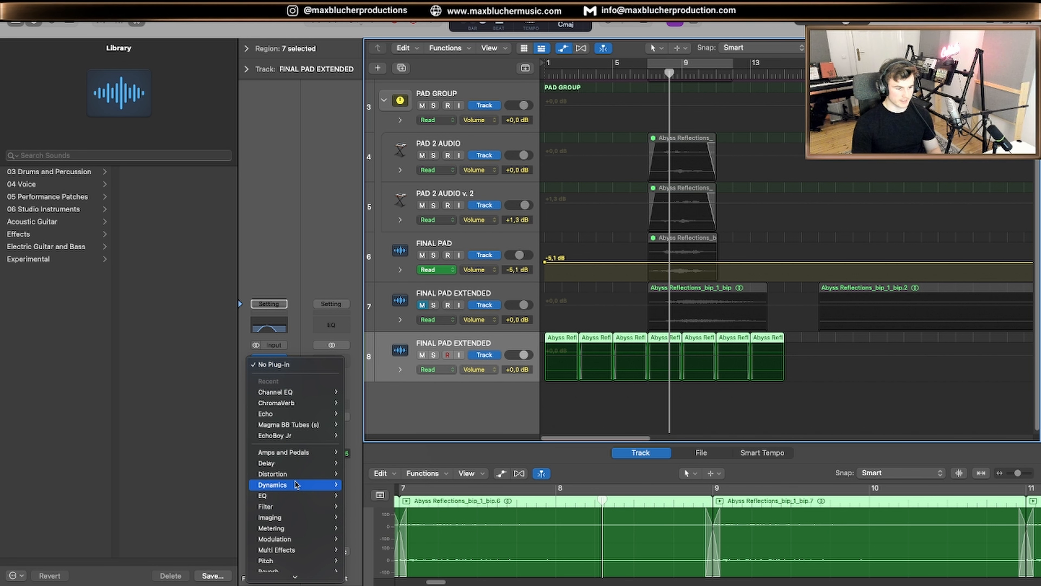
pyautogui.moveTo(297, 485)
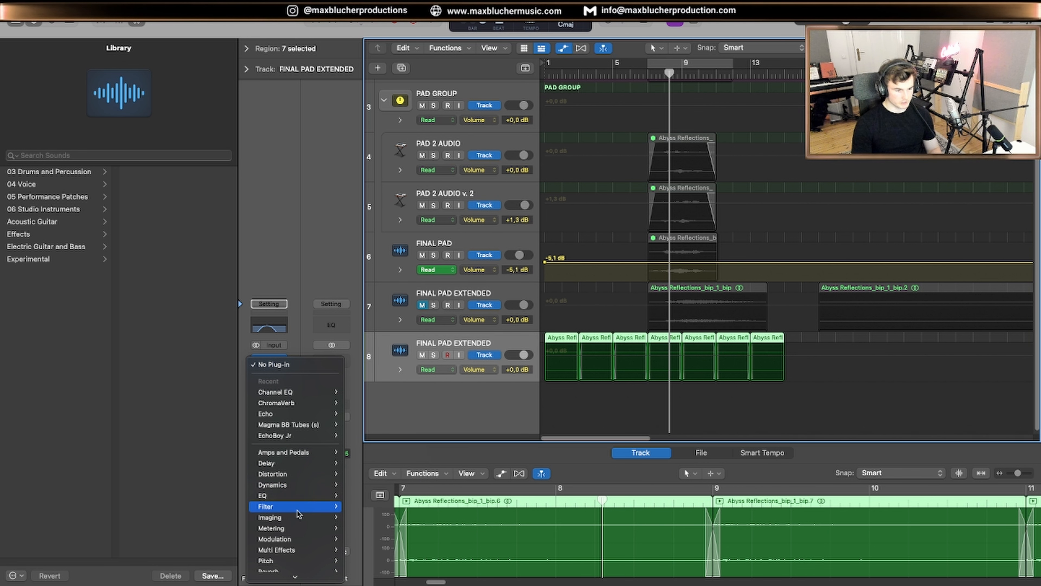
pyautogui.moveTo(298, 530)
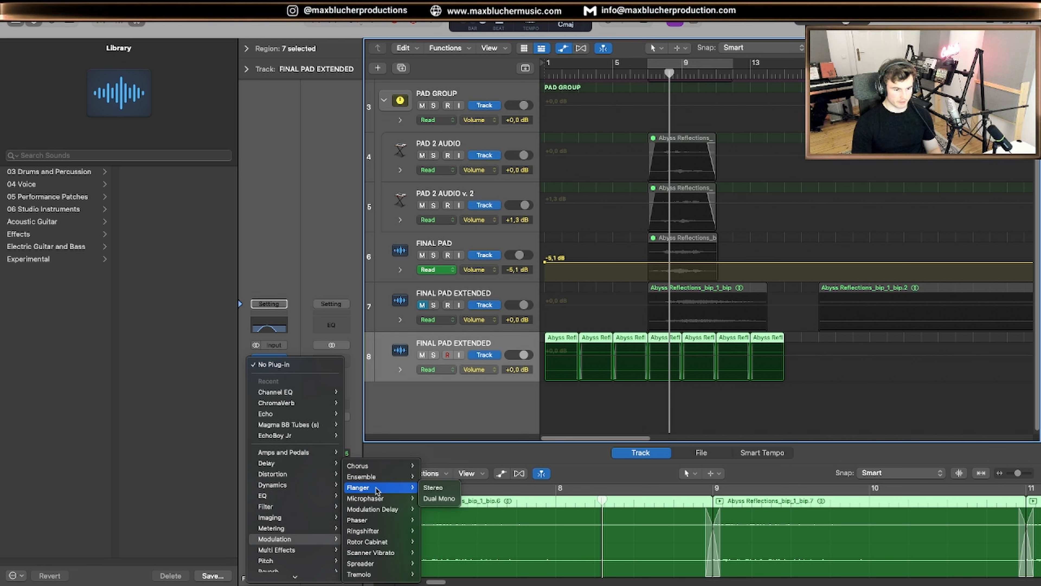
pyautogui.moveTo(378, 510)
pyautogui.moveTo(378, 532)
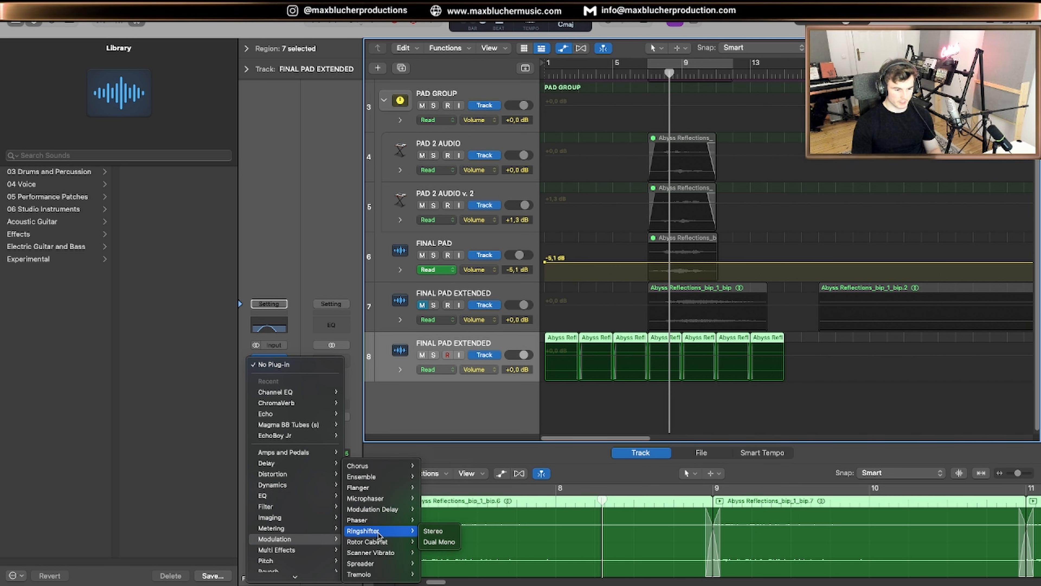
pyautogui.click(433, 520)
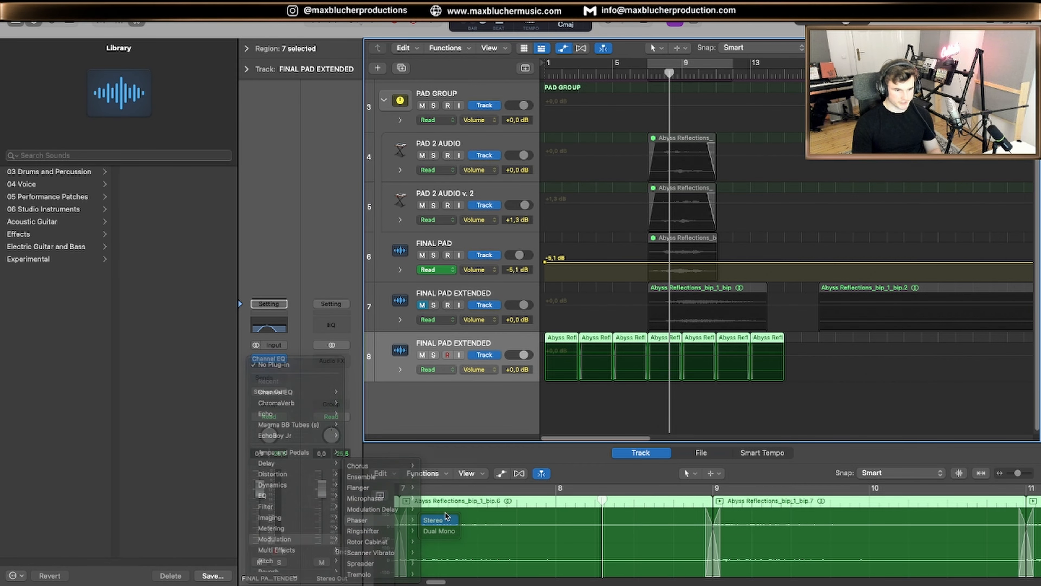
pyautogui.press('space')
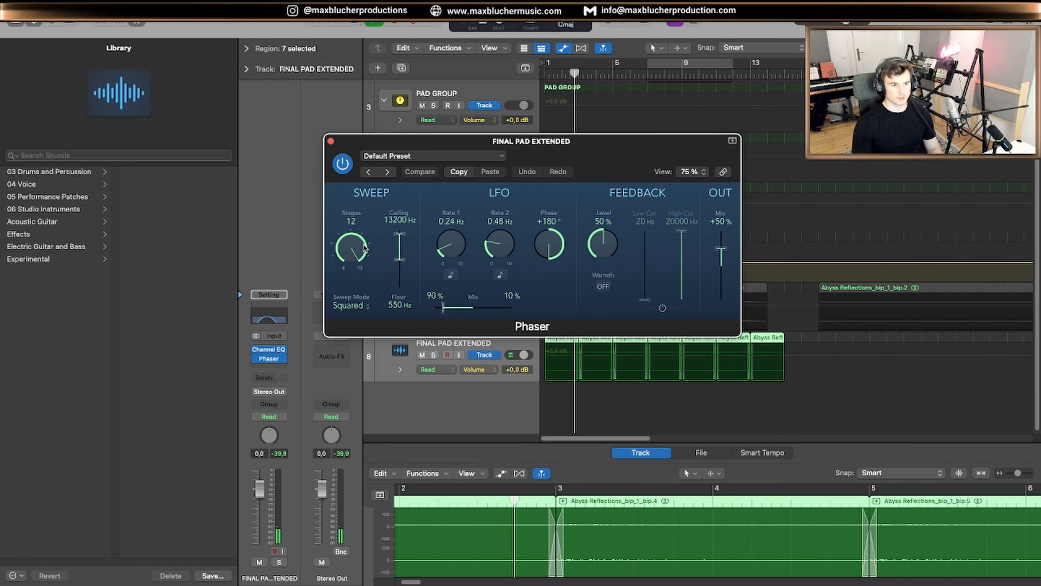
pyautogui.click(388, 171)
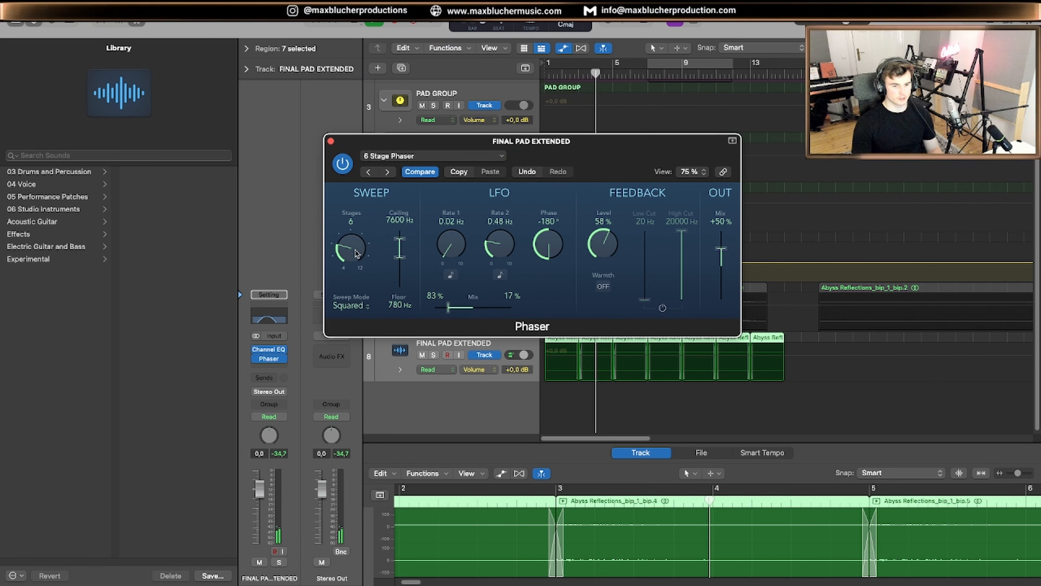
pyautogui.click(387, 172)
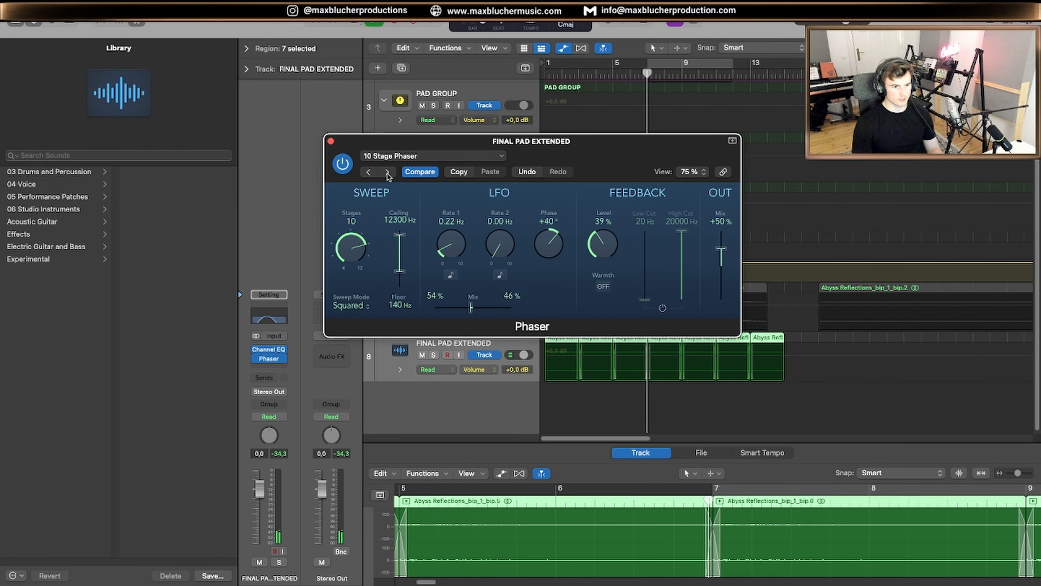
pyautogui.click(331, 141)
# Raise the looped track's volume to +2.9 dB and insert a Chorus after the Phaser.
pyautogui.moveTo(524, 355); pyautogui.dragTo(526, 355)
pyautogui.click(271, 365)
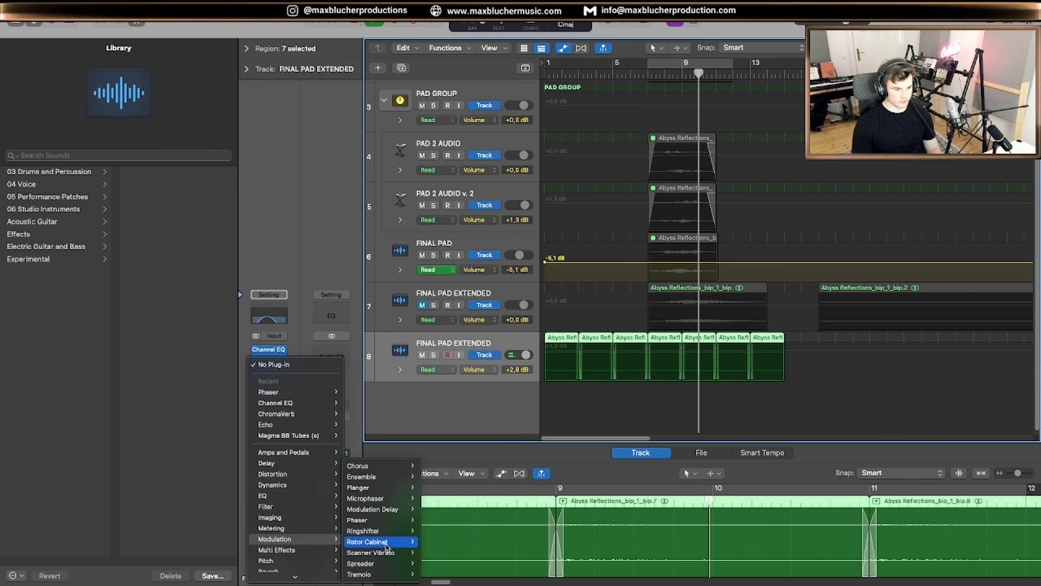
pyautogui.click(394, 467)
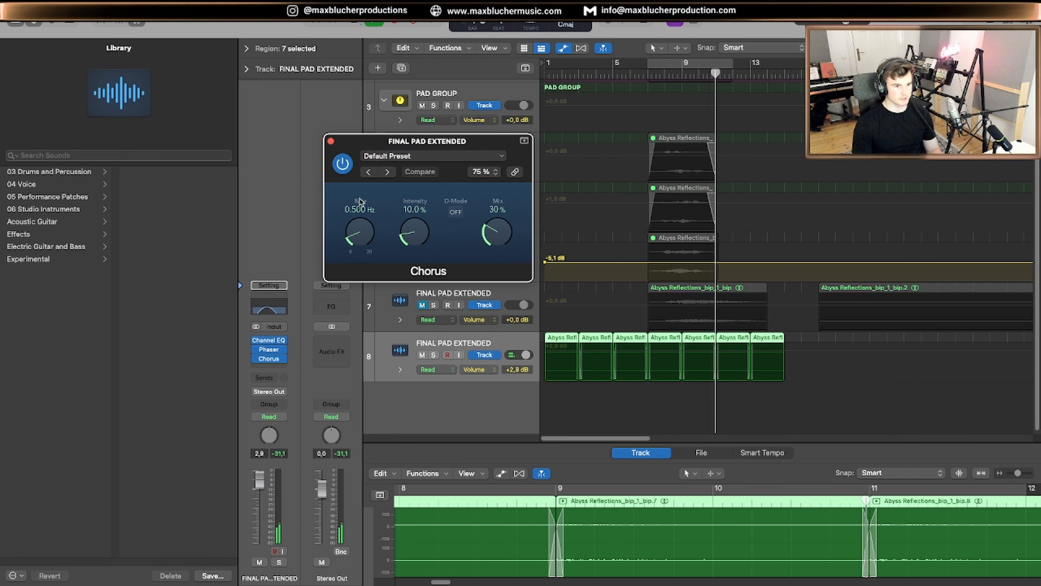
# Set the looped track's Chorus to a 0.733 Hz rate and 68% mix with a stronger intensity, and raise the track volume to +6.0 dB.
pyautogui.moveTo(364, 243); pyautogui.dragTo(421, 216)
pyautogui.moveTo(496, 232); pyautogui.dragTo(476, 200)
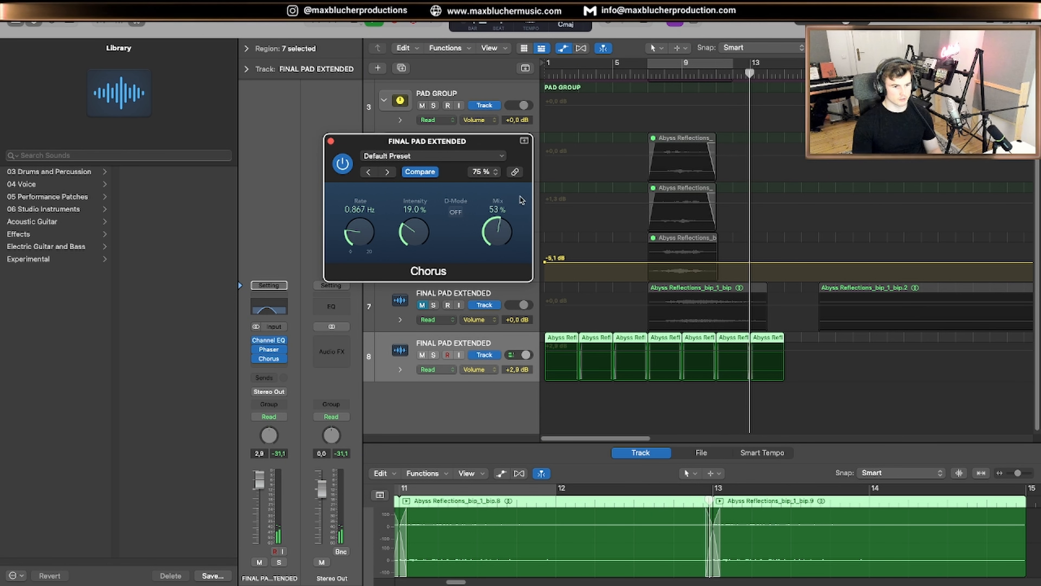
pyautogui.moveTo(414, 230); pyautogui.dragTo(423, 149)
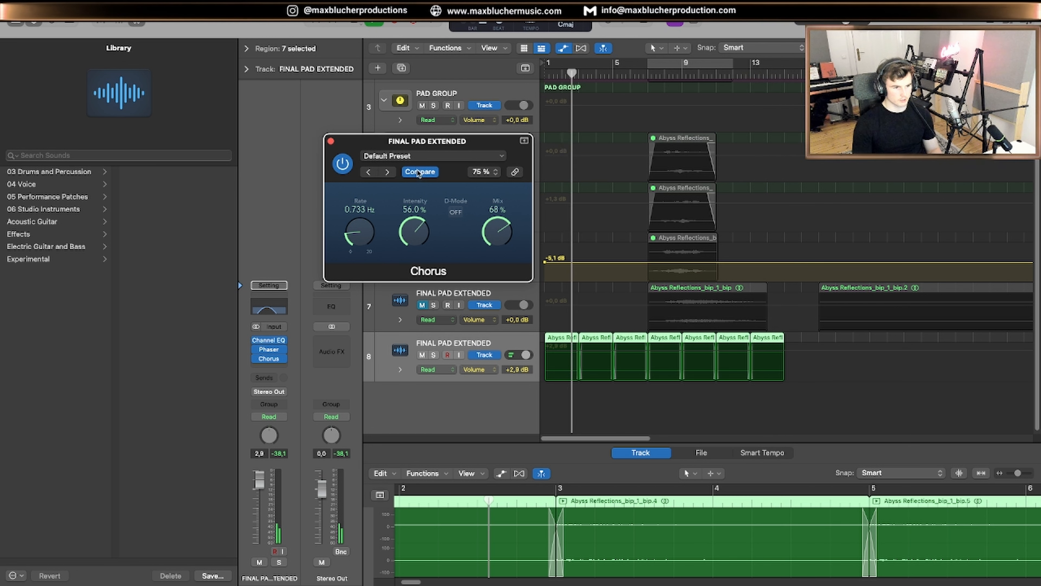
pyautogui.moveTo(419, 172); pyautogui.dragTo(401, 220)
pyautogui.click(331, 141)
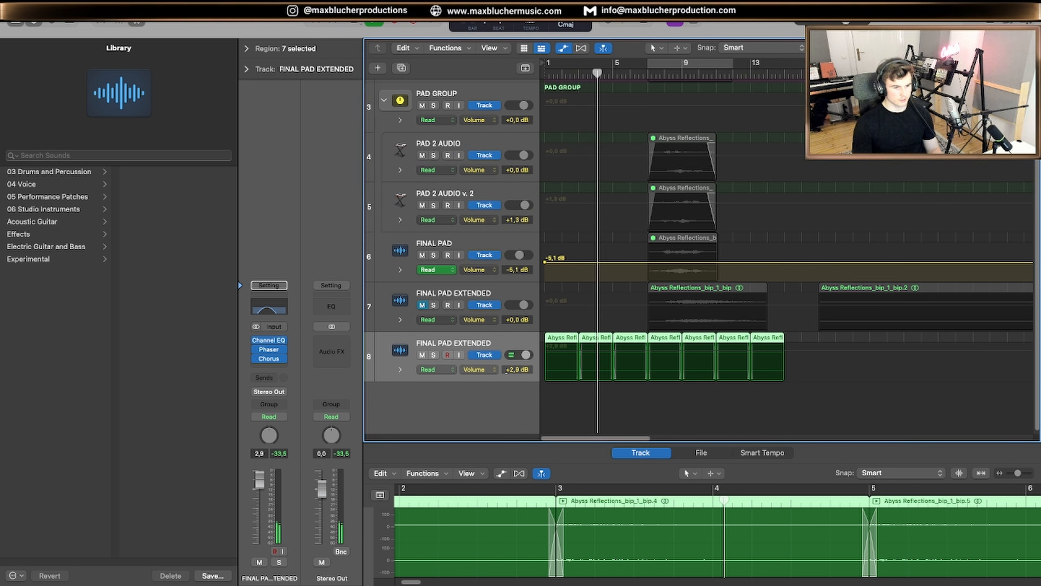
pyautogui.moveTo(513, 369); pyautogui.dragTo(507, 286)
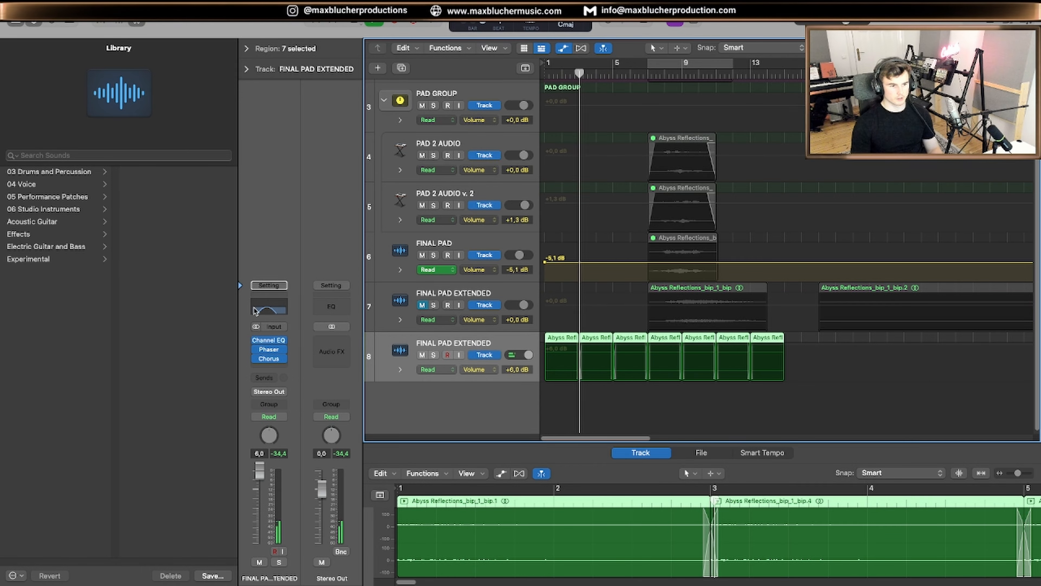
# Adjust the looped track's Channel EQ to a 173 Hz low cut, a 2980 Hz high cut and a +5.5 dB boost at 3020 Hz.
pyautogui.click(287, 311)
pyautogui.moveTo(517, 318); pyautogui.dragTo(502, 318)
pyautogui.moveTo(595, 316); pyautogui.dragTo(698, 315)
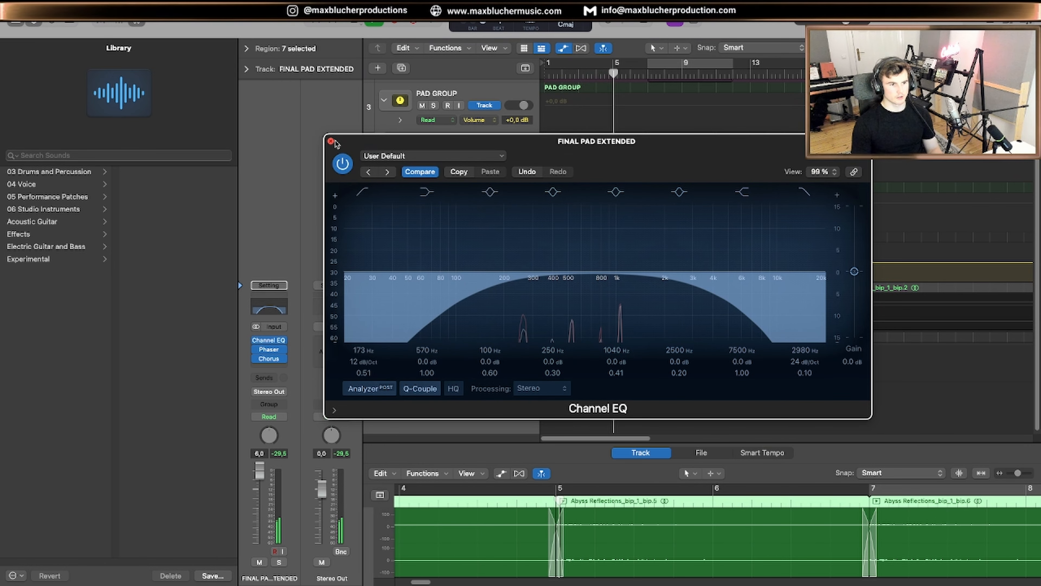
pyautogui.moveTo(615, 271); pyautogui.dragTo(703, 240)
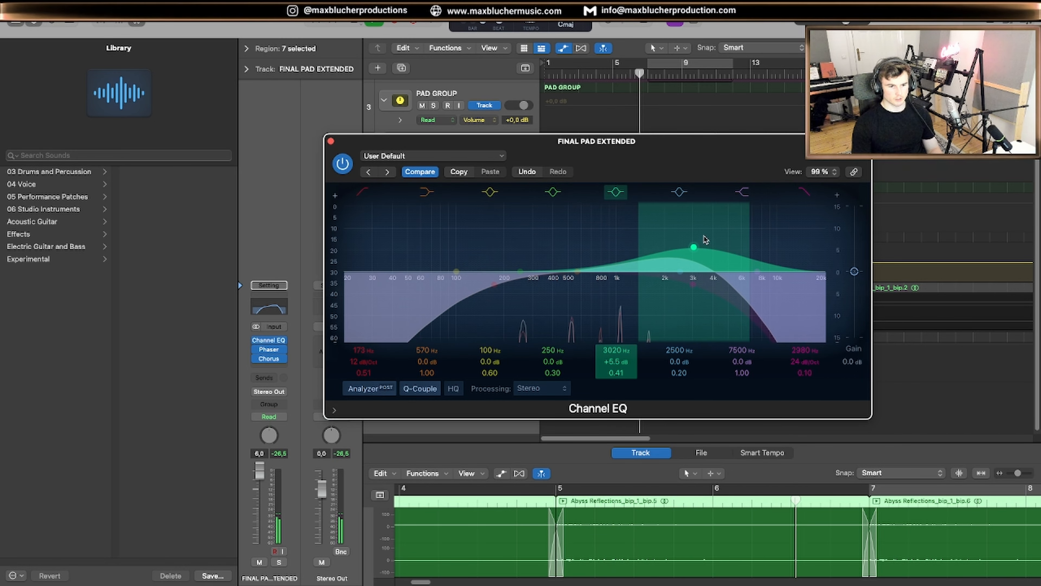
pyautogui.click(331, 141)
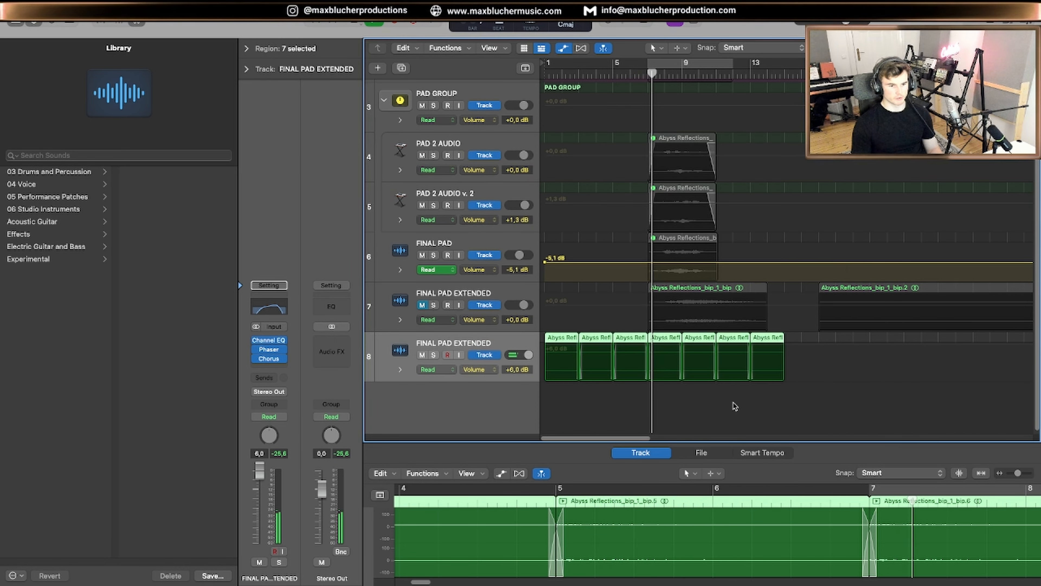
# Create one new software instrument track with the Default Patch below the looped pad track.
pyautogui.click(379, 68)
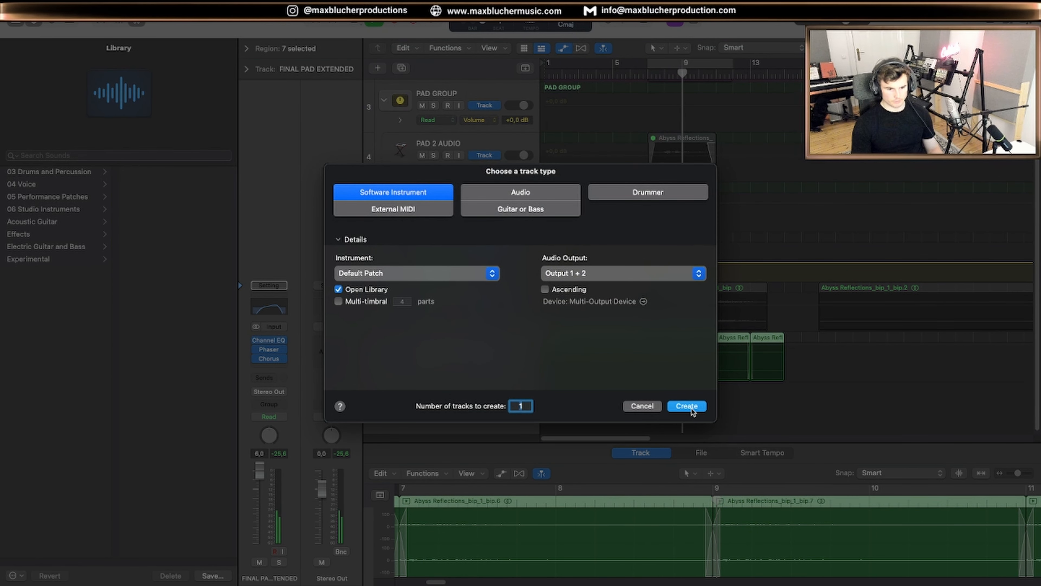
pyautogui.click(690, 408)
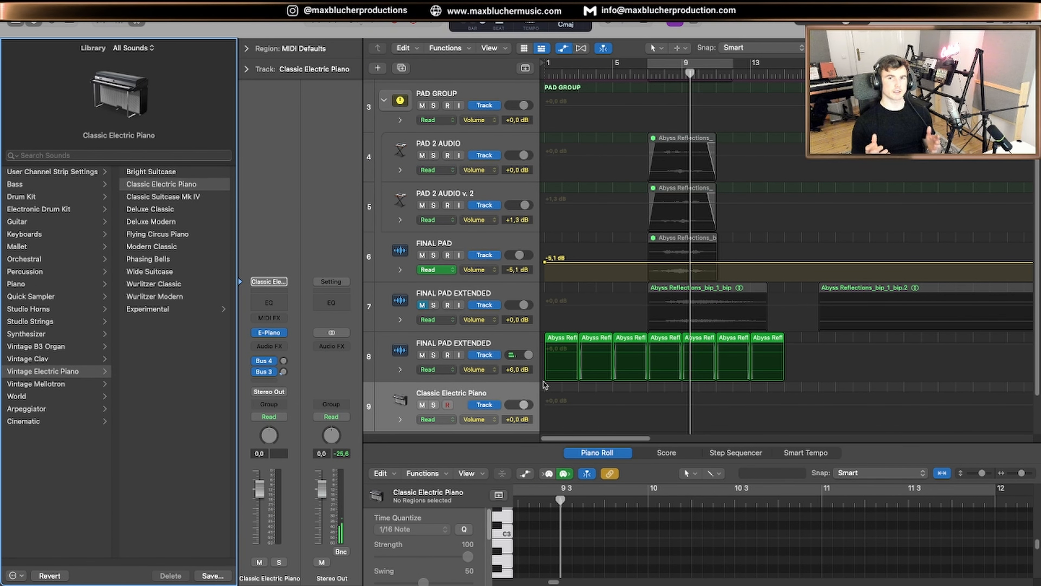